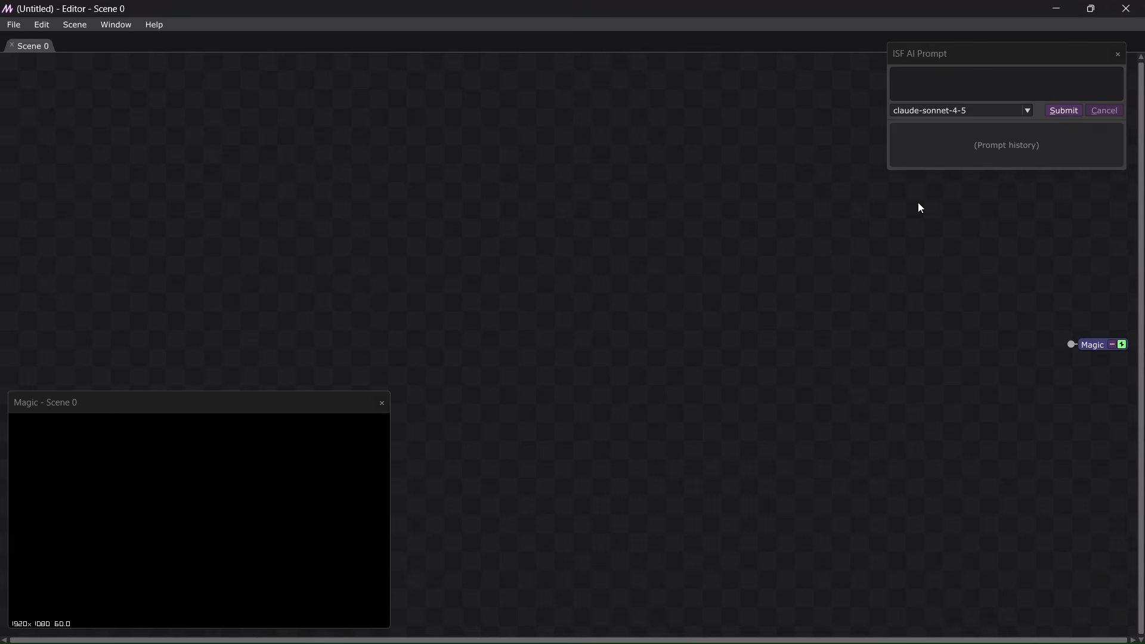
Examine the commands for the ISF AI prompt window and its key, and the list of selectable AI models.
left_click(964, 53)
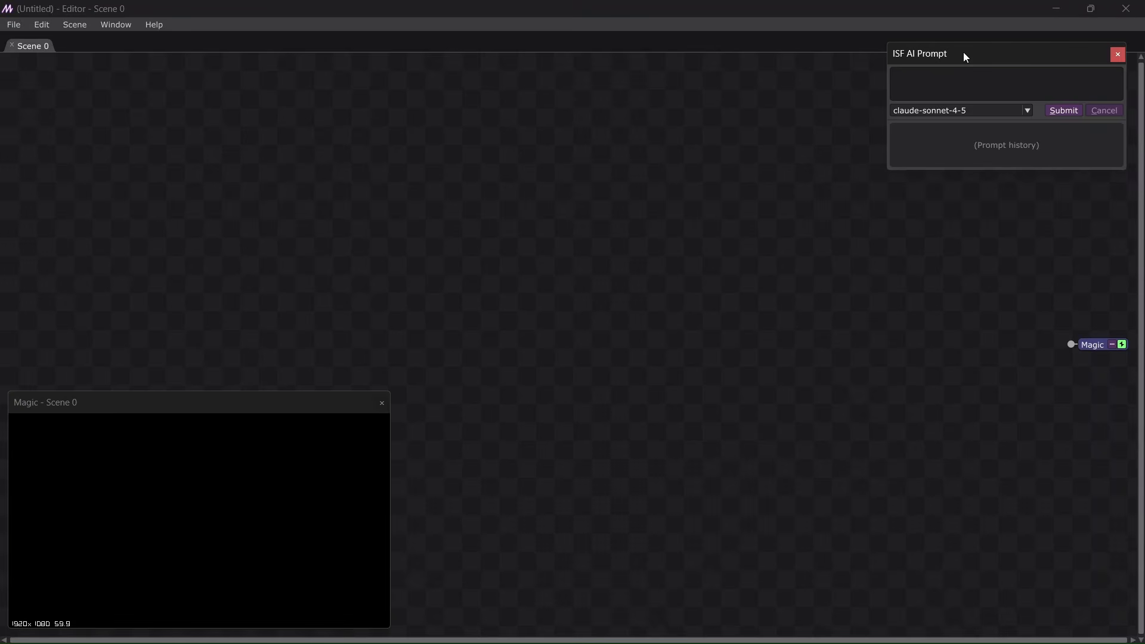
left_click(116, 24)
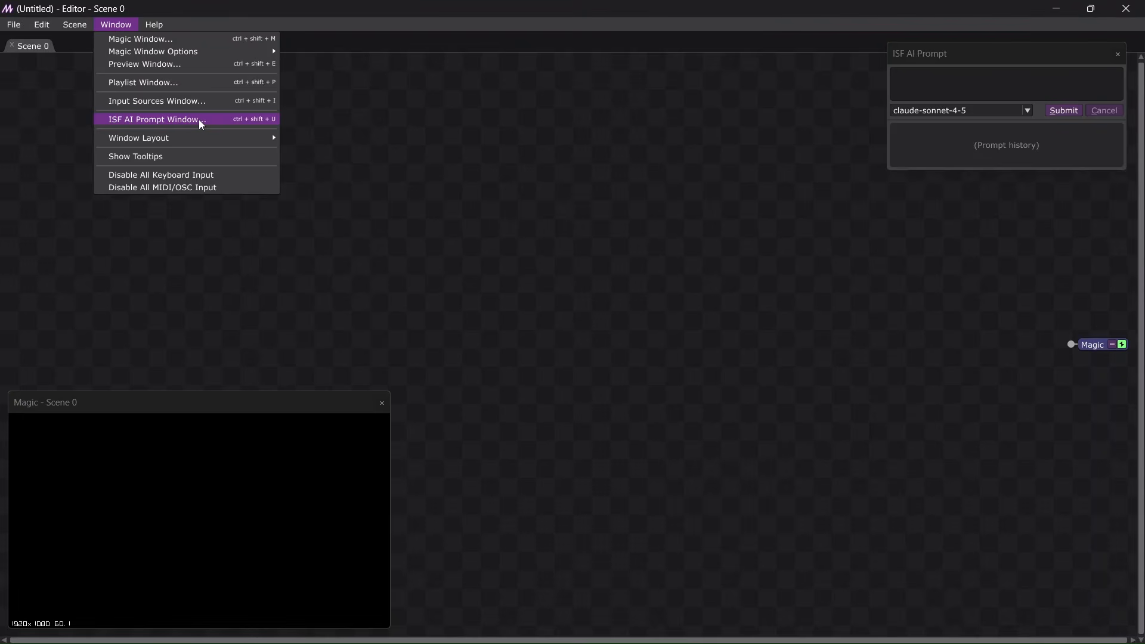
mouse_move(154, 23)
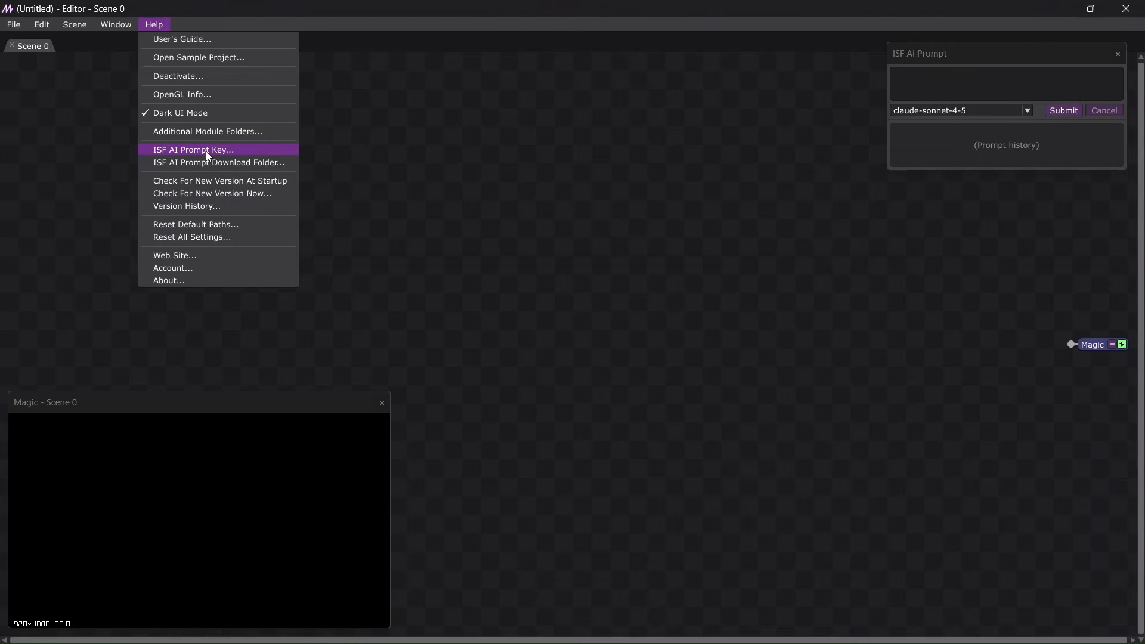
left_click(1040, 110)
left_click(1040, 109)
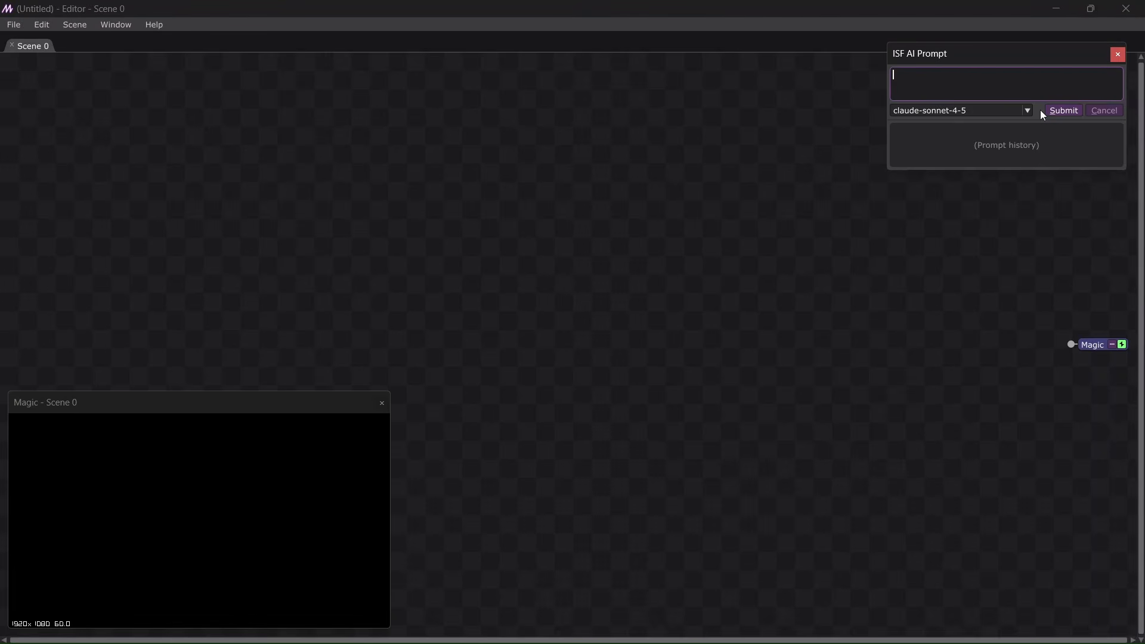
left_click(1010, 113)
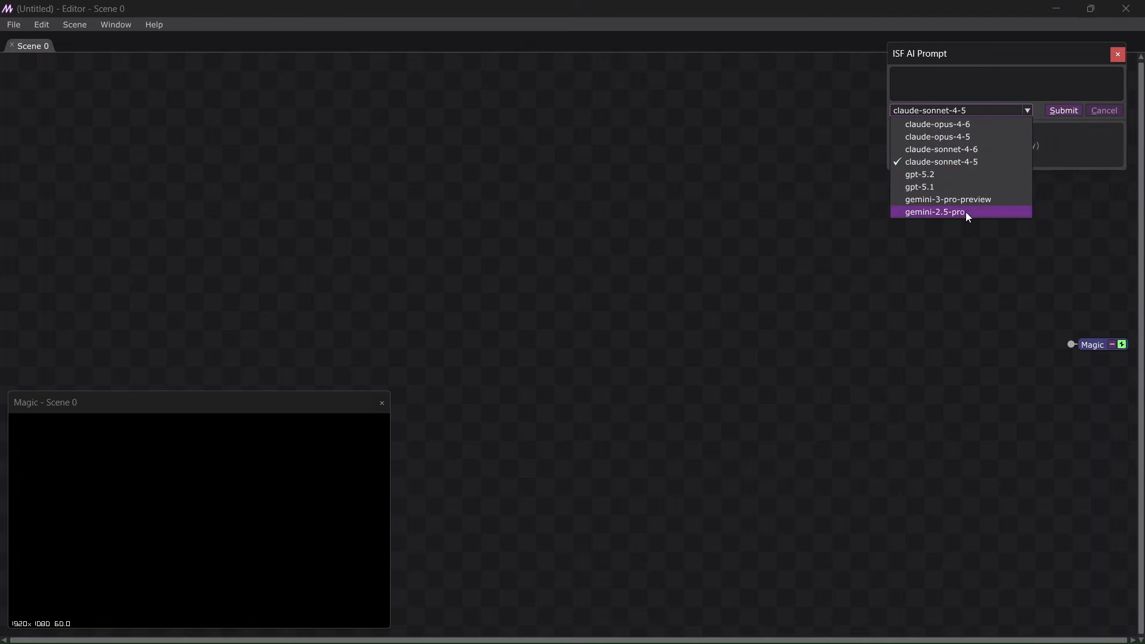
left_click(1002, 111)
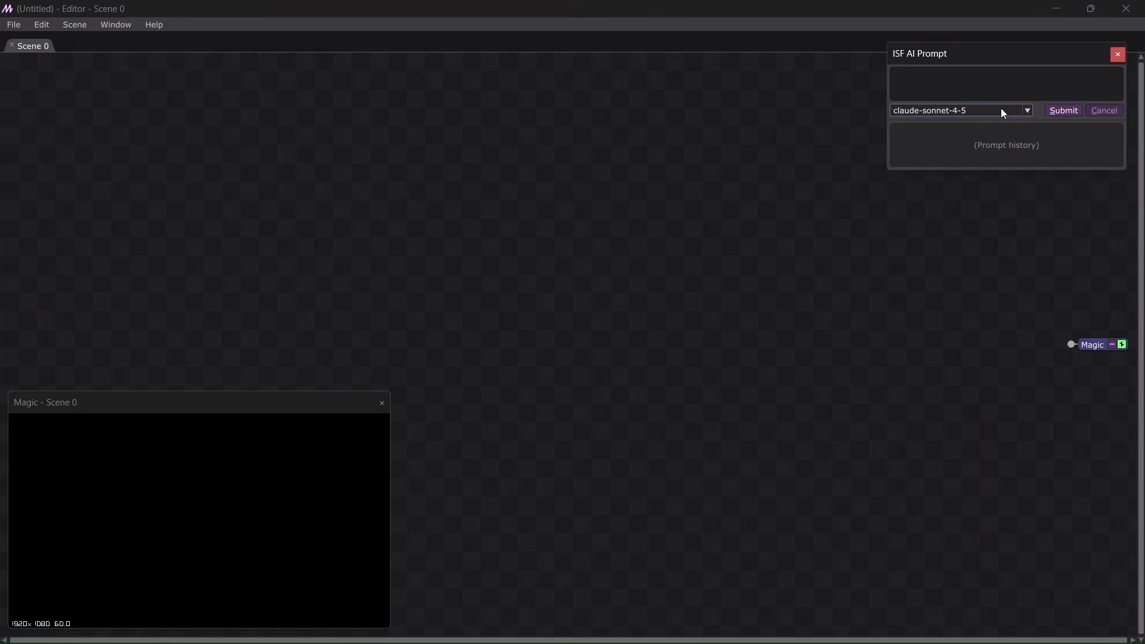
Generate a new ISF module from the AI prompt "white circle" using the claude-sonnet-4-5 model.
left_click(1000, 86)
type("white circle")
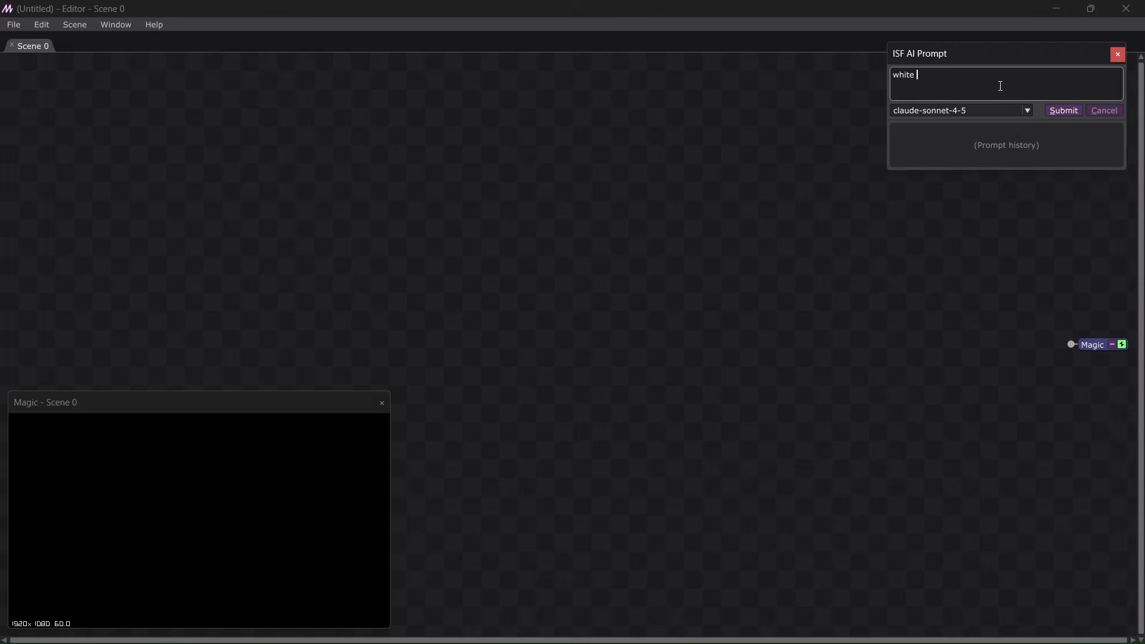
left_click(1057, 113)
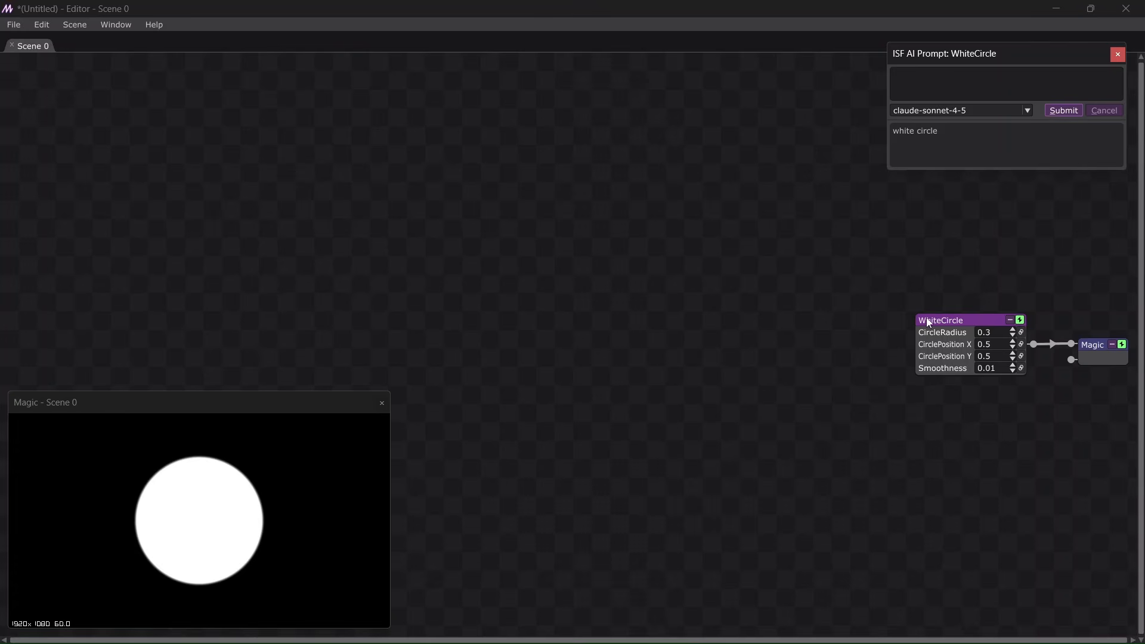
Rename the WhiteCircle module as Circle.
right_click(954, 320)
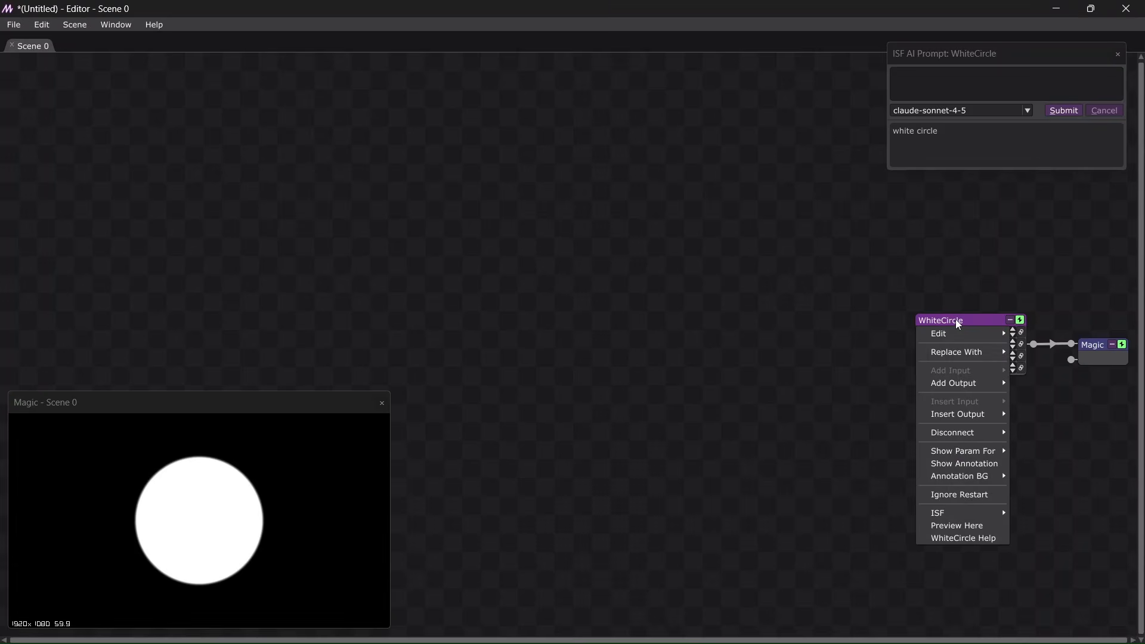
mouse_move(952, 340)
left_click(880, 334)
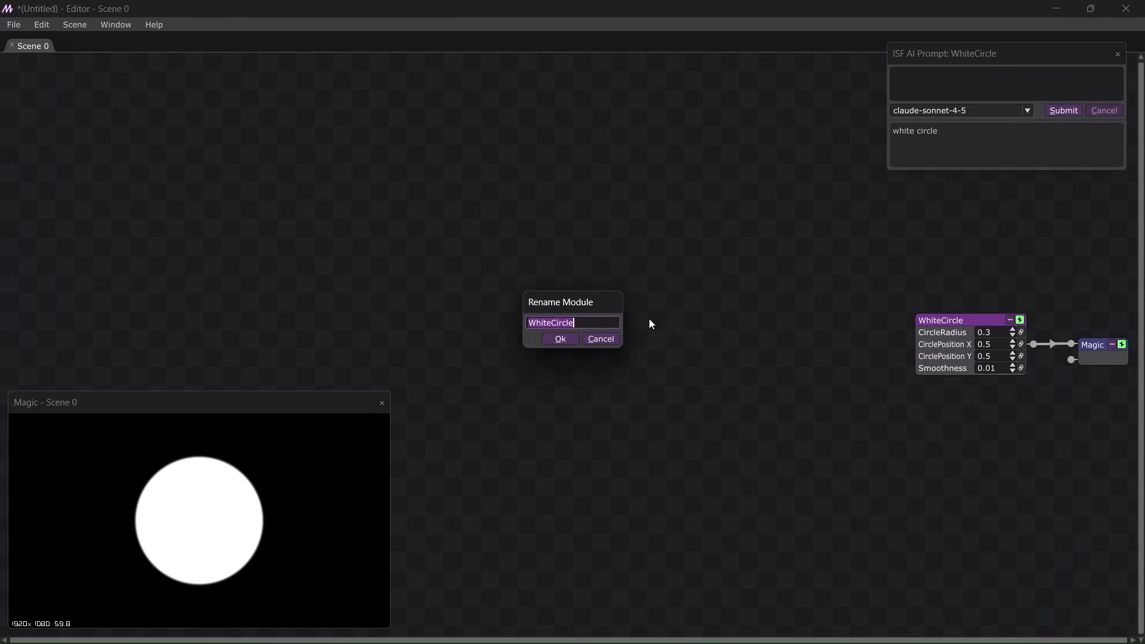
left_click(547, 322)
key("BackSpace")
key("BackSpace")
key("BackSpace")
key("BackSpace")
key("BackSpace")
left_click(560, 339)
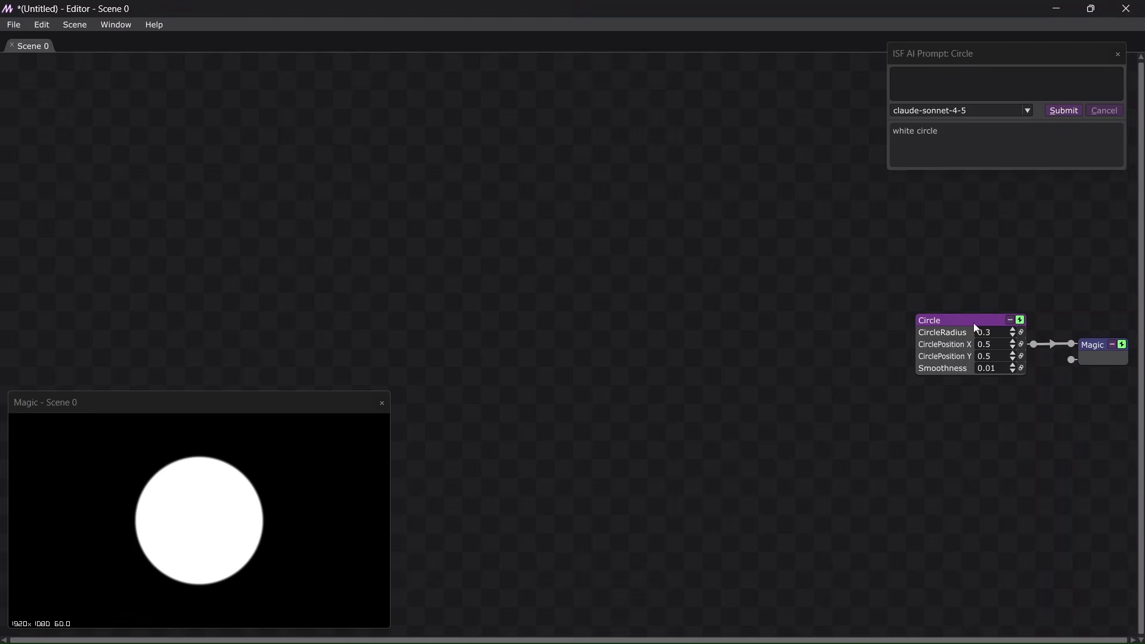
Open the Circle module's ISF code in the text editor, examine it through to the closing comments, and close the editor.
right_click(958, 324)
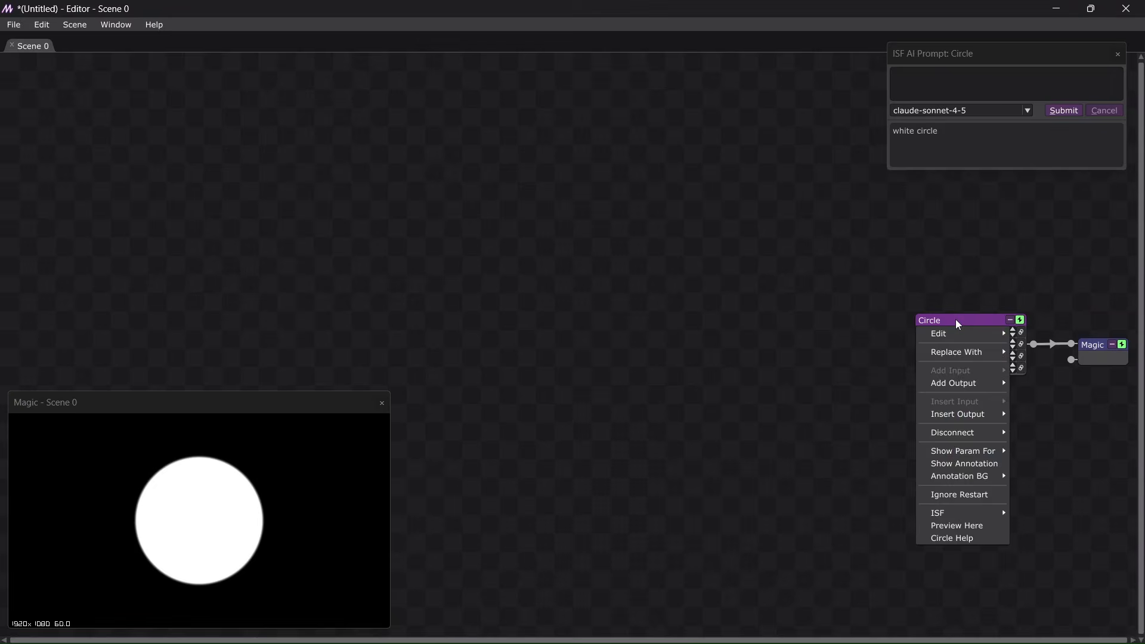
mouse_move(954, 512)
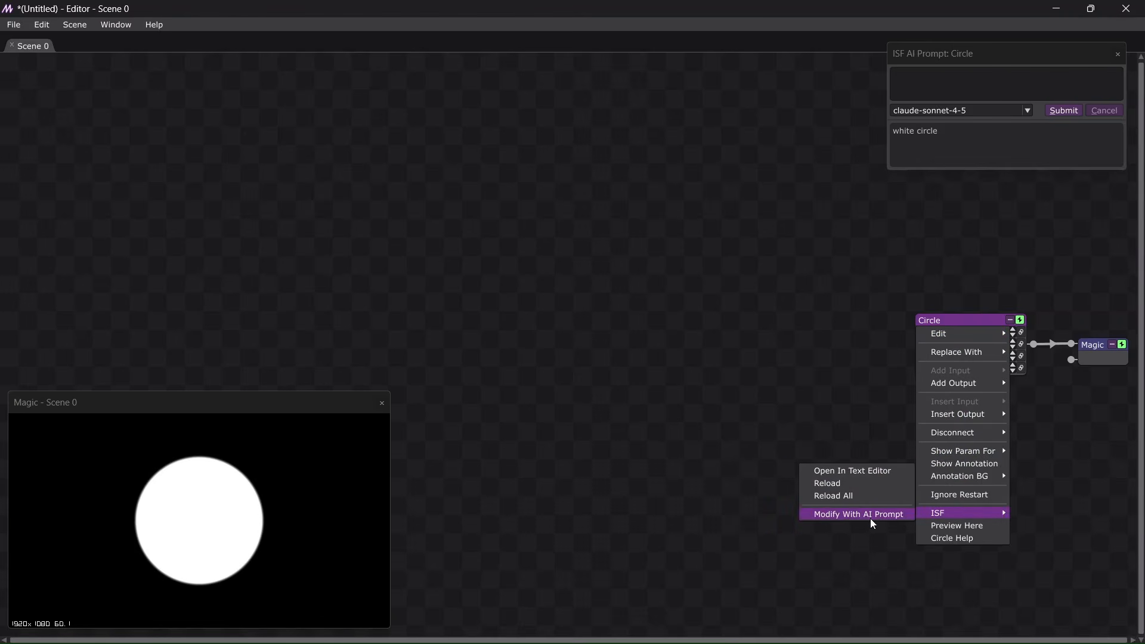
left_click(867, 472)
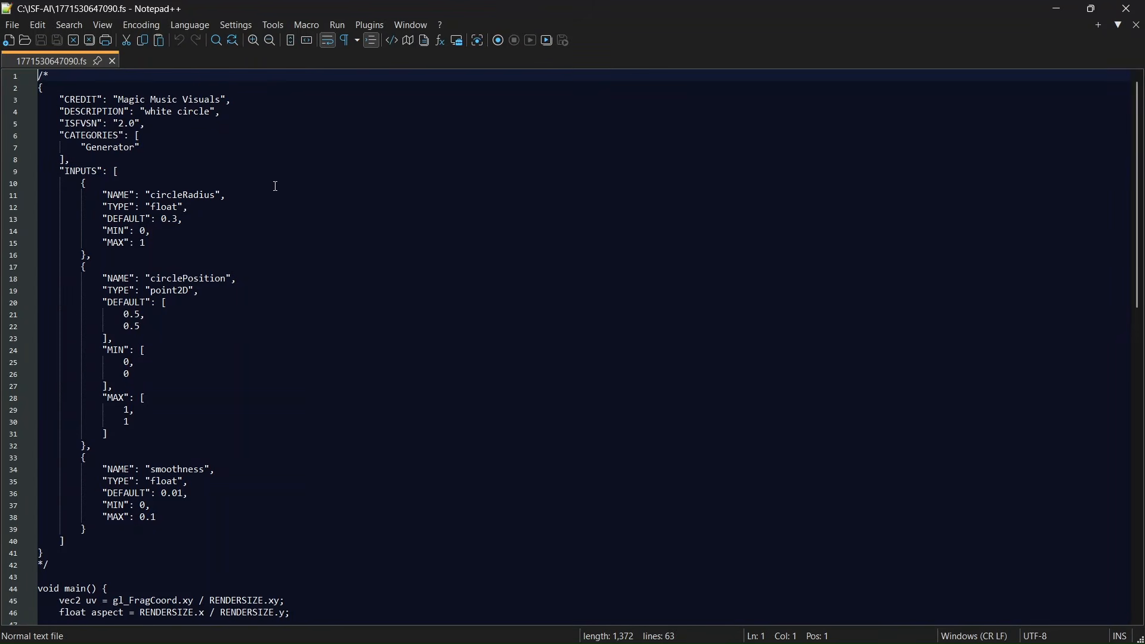
scroll(276, 187, "down", 8)
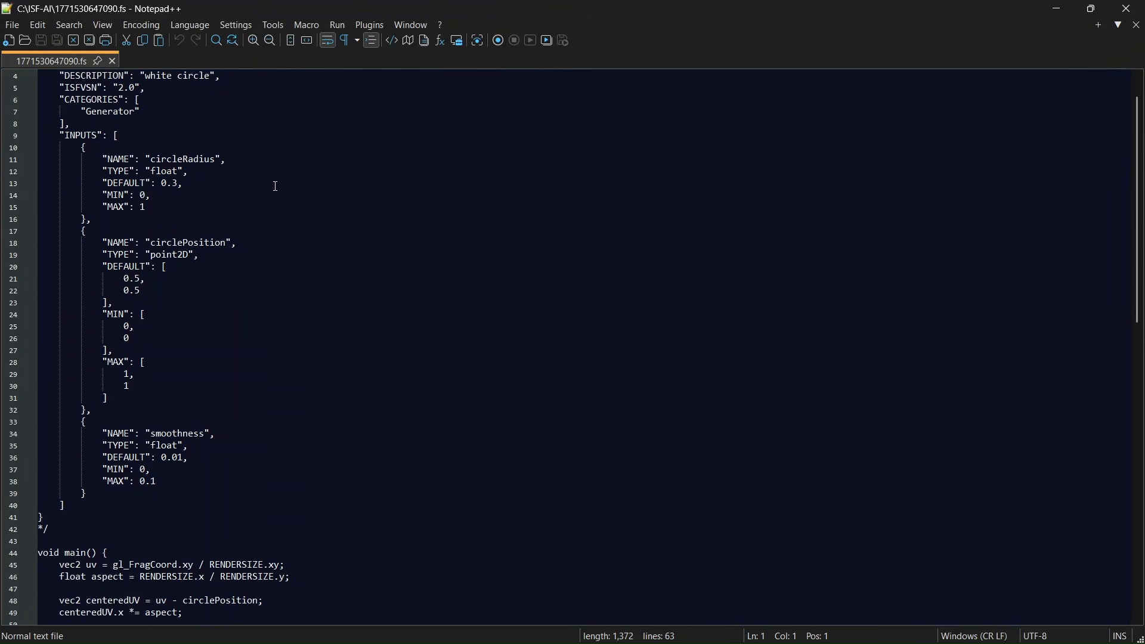
scroll(276, 187, "down", 3)
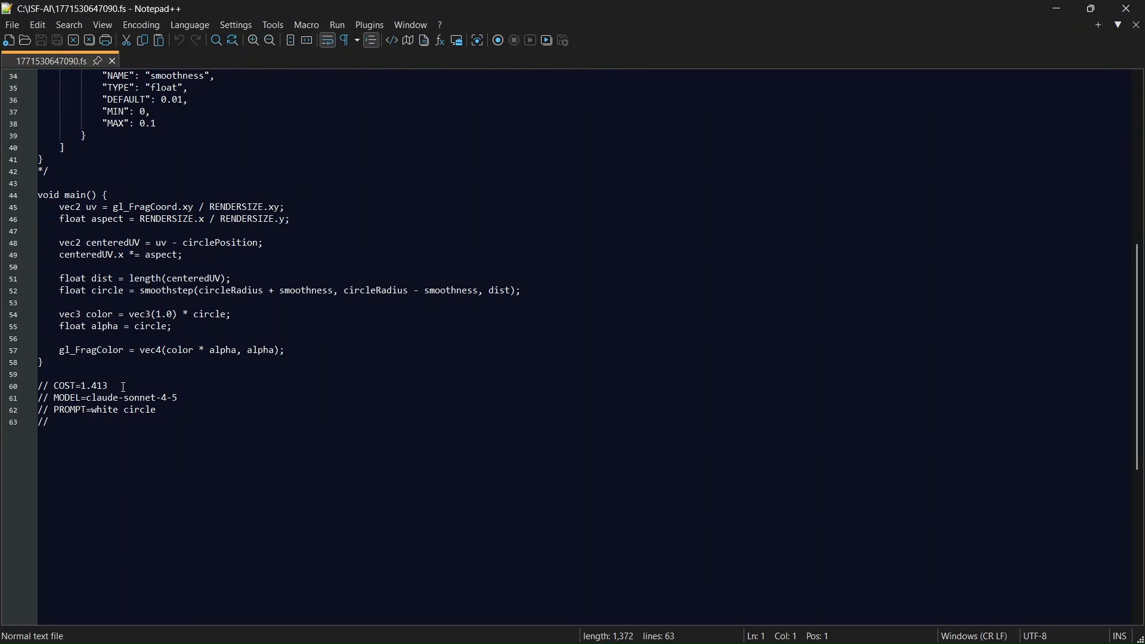
left_click(1127, 8)
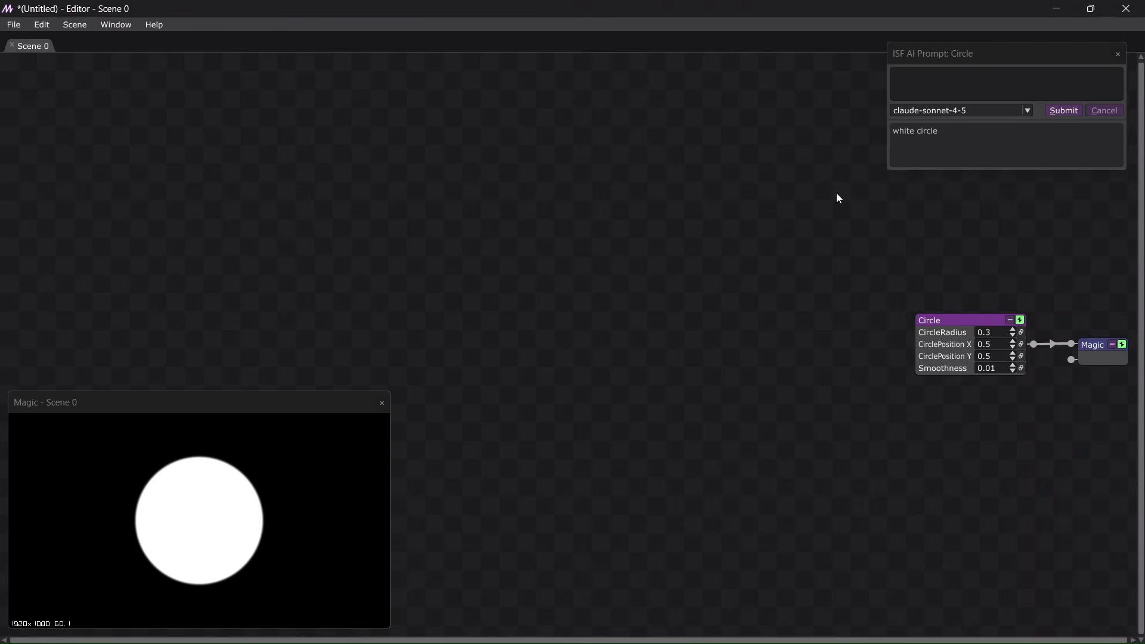
Modify the Circle module with the AI prompt "add a hue parameter".
left_click(984, 53)
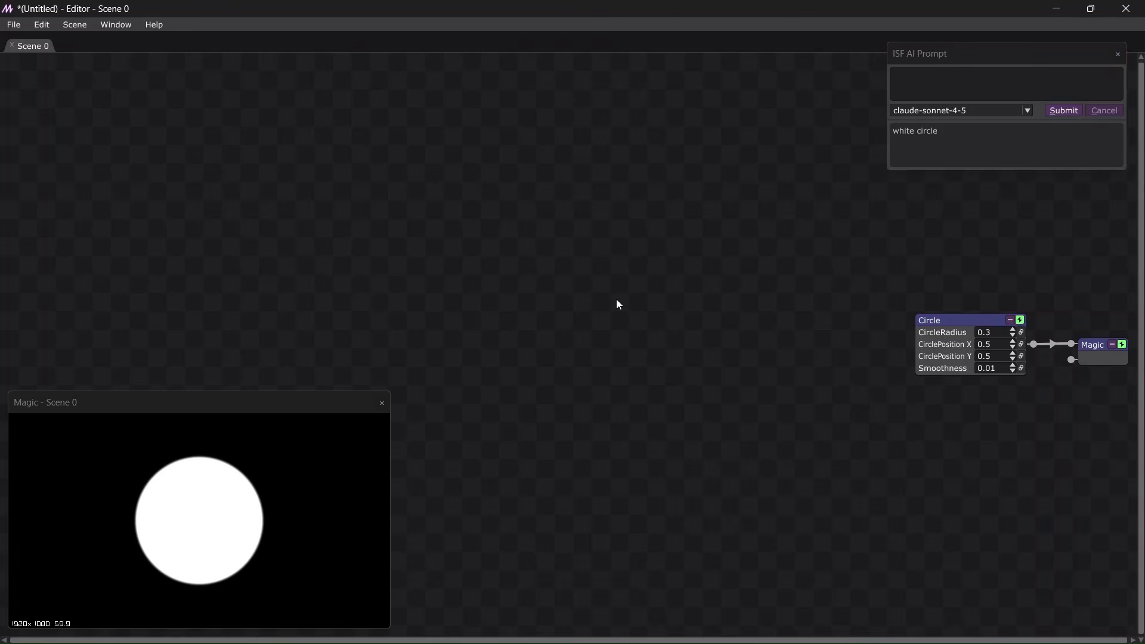
left_click(985, 55)
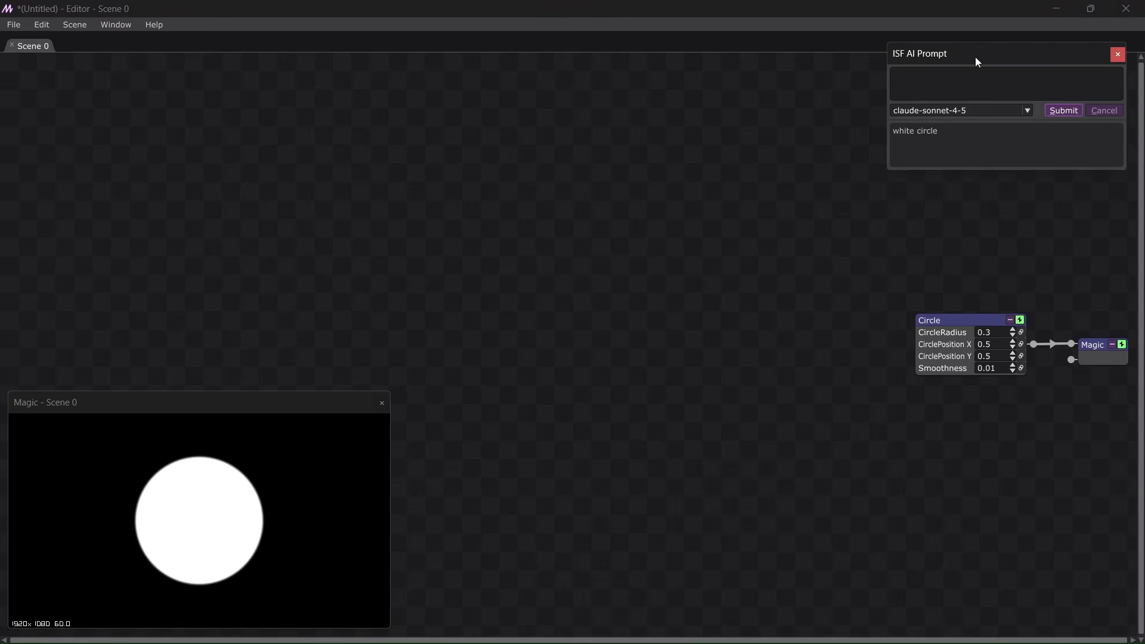
left_click(970, 320)
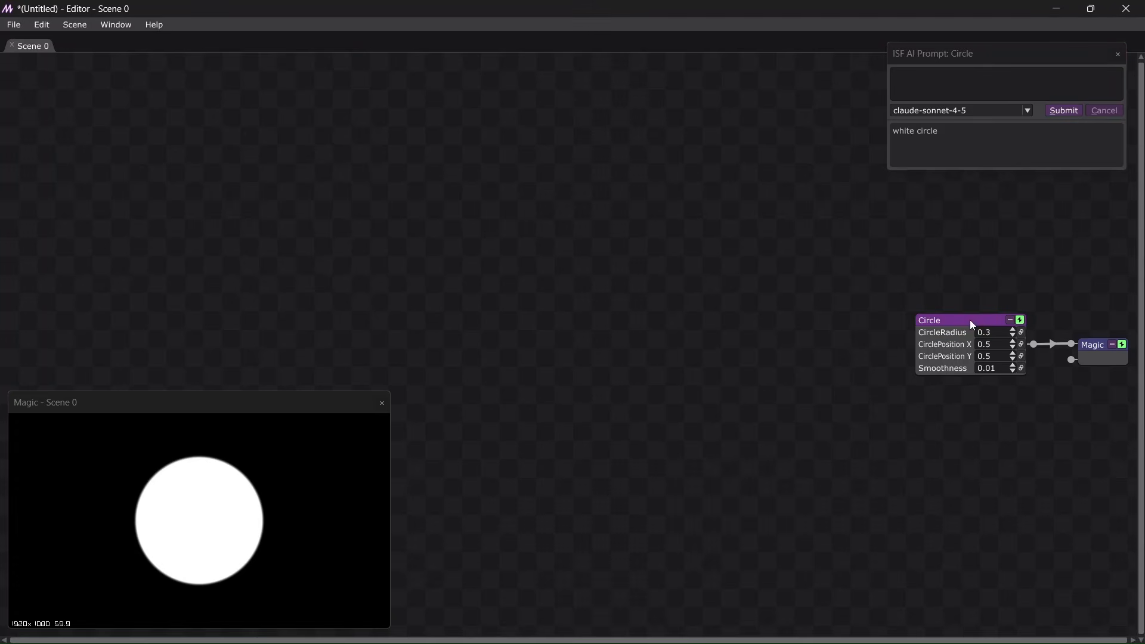
left_click(957, 91)
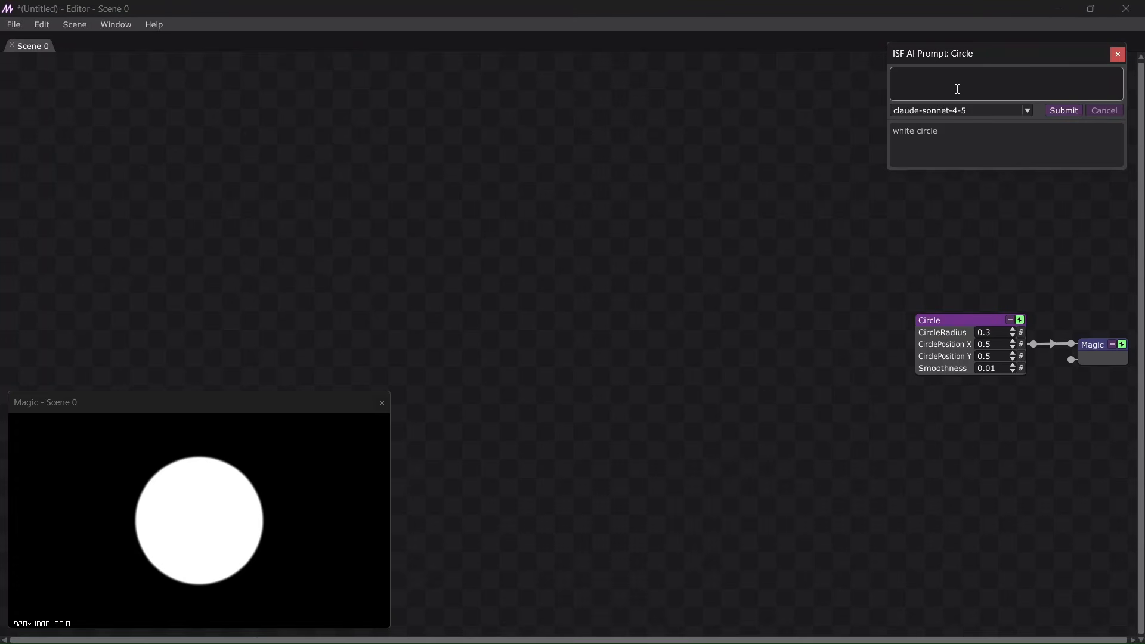
type("add a hue parameter")
left_click(1070, 113)
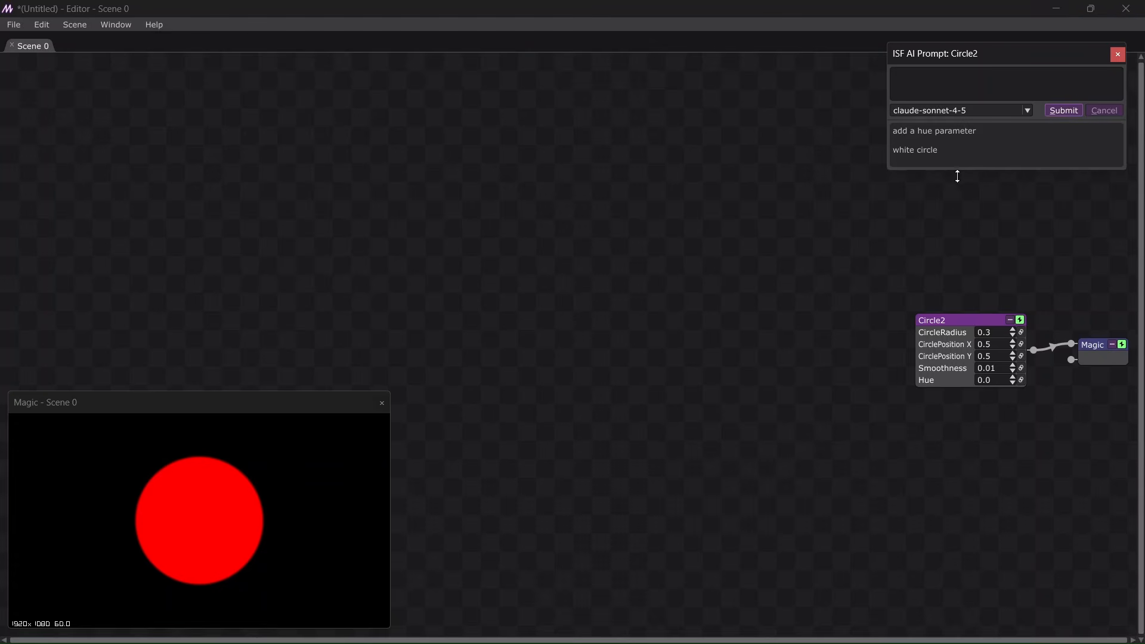
Open the Circle2 module's ISF code in the text editor, examine the hue code and prompt comments, and close the editor.
right_click(954, 320)
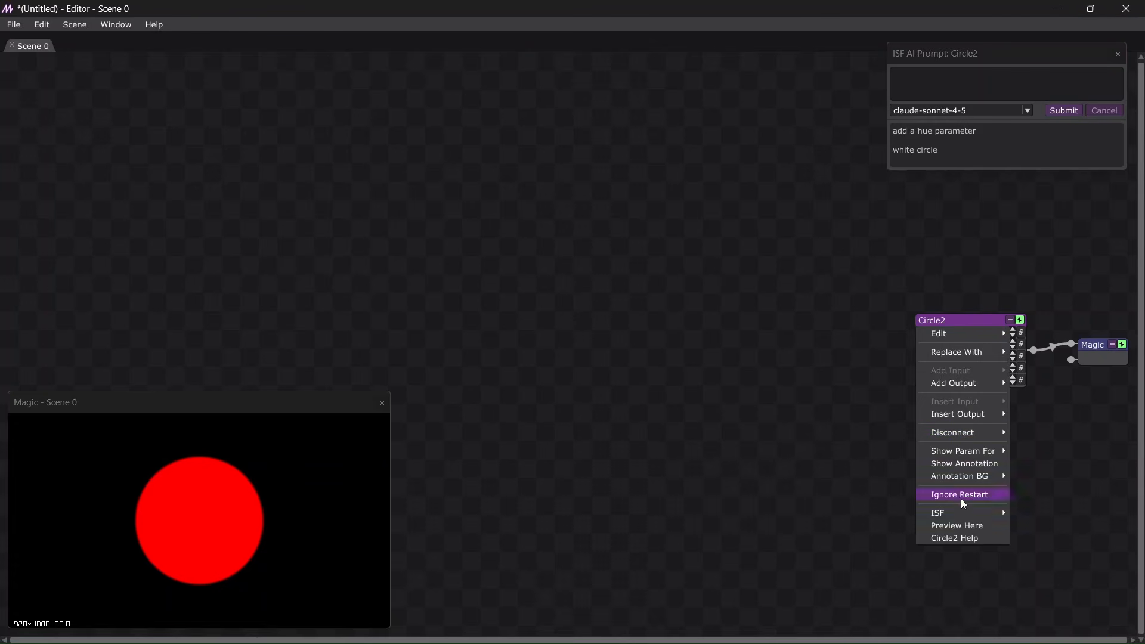
mouse_move(965, 513)
left_click(878, 472)
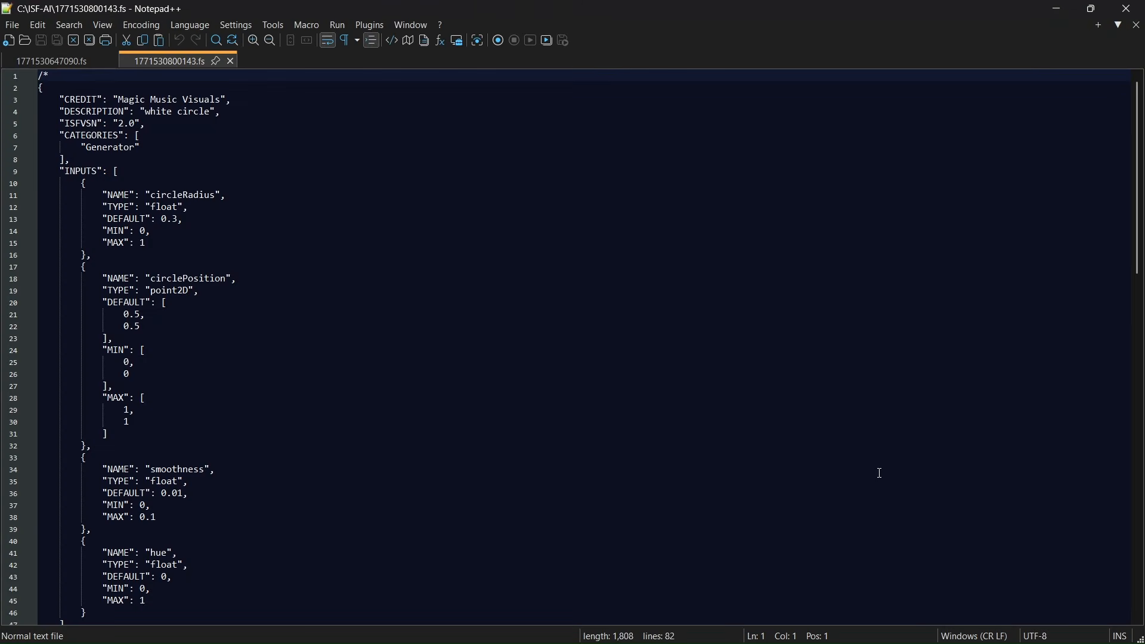
scroll(358, 331, "down", 13)
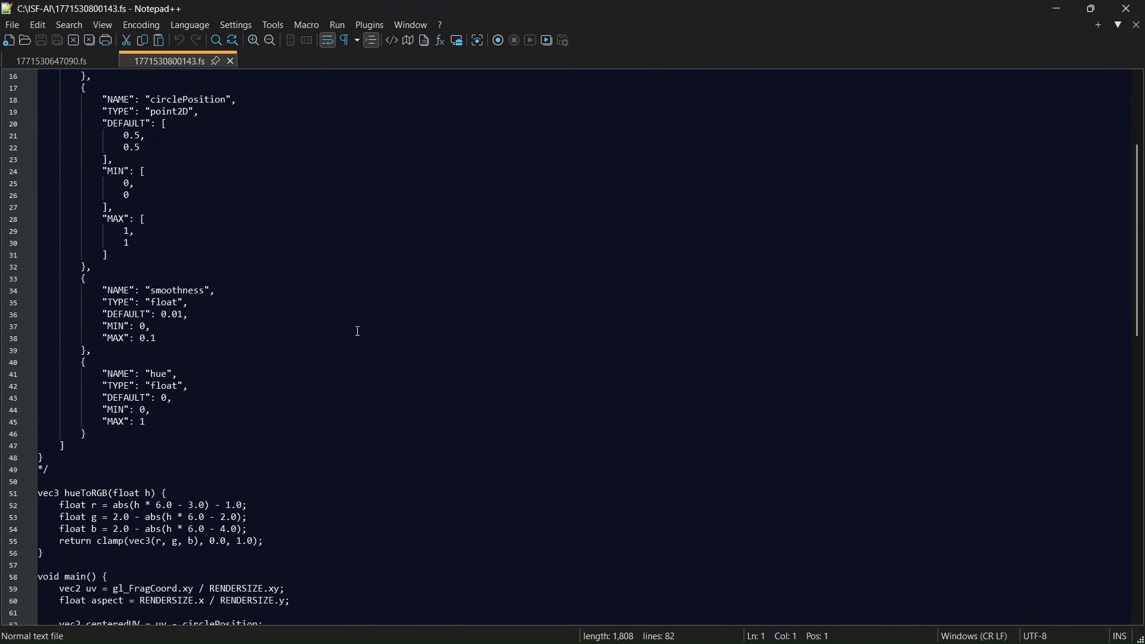
scroll(357, 331, "down", 2)
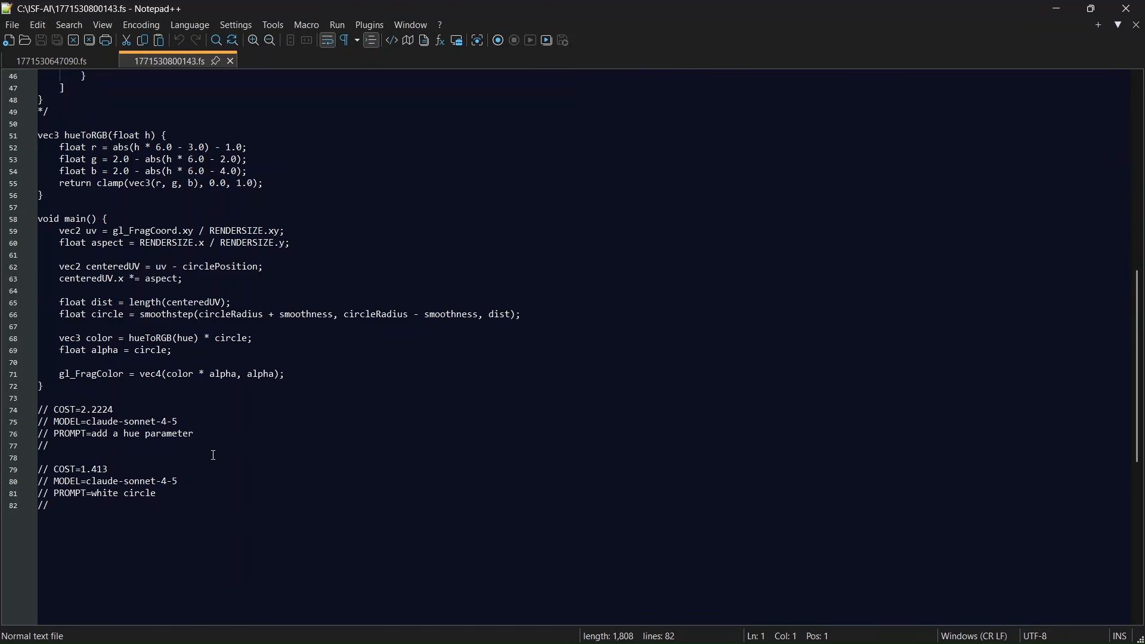
left_click(1132, 9)
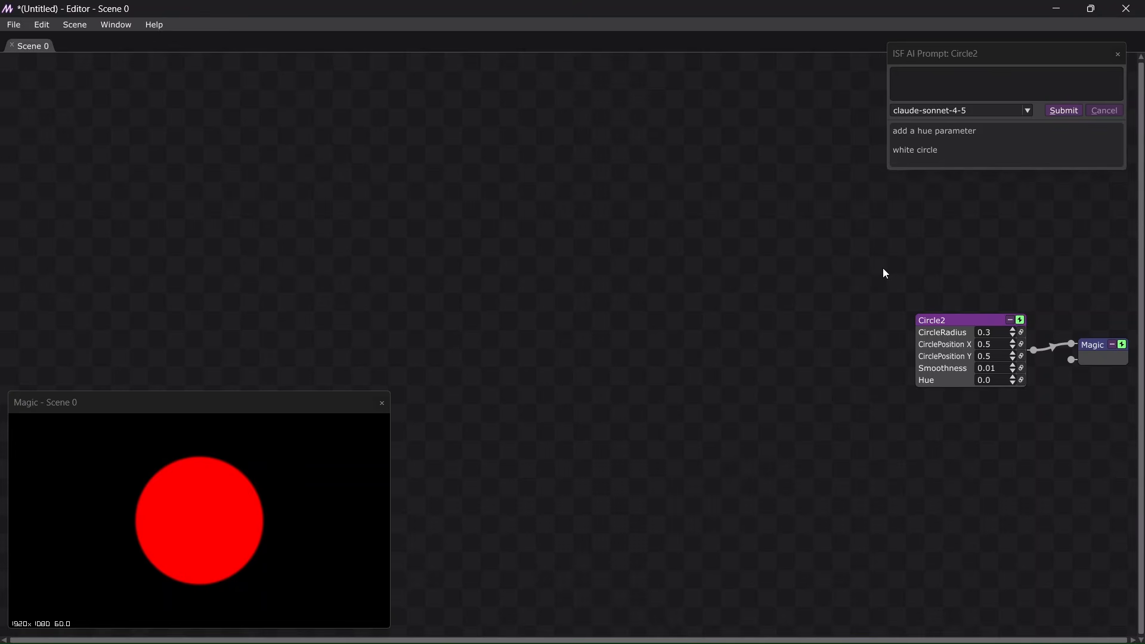
Undo the AI modification that added the hue parameter and redo it.
key("ctrl+z")
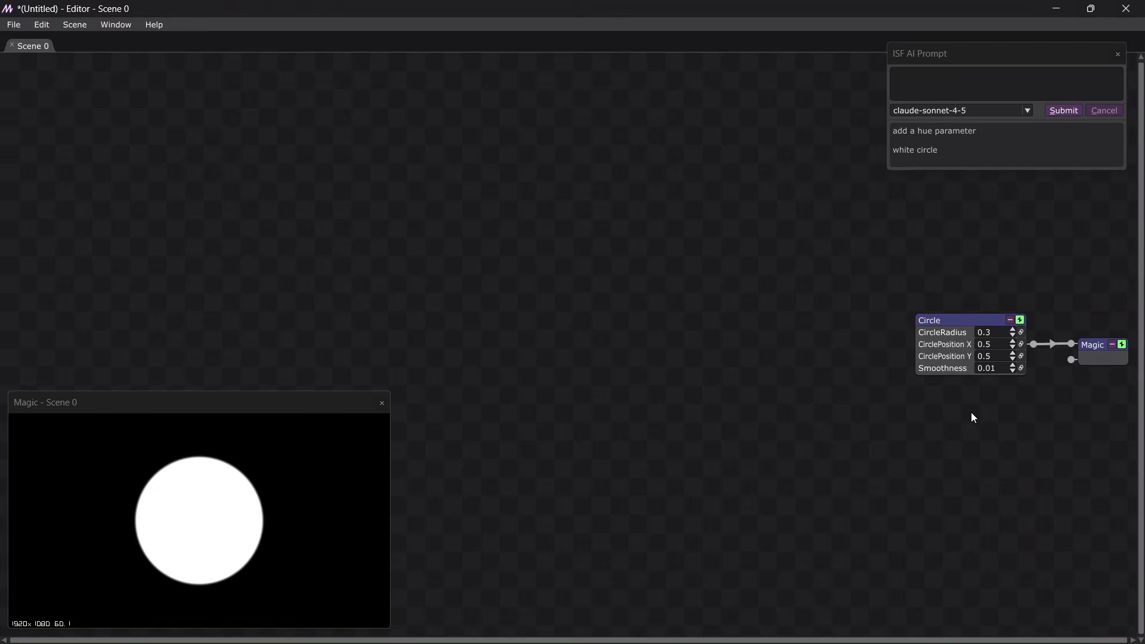
key("ctrl+y")
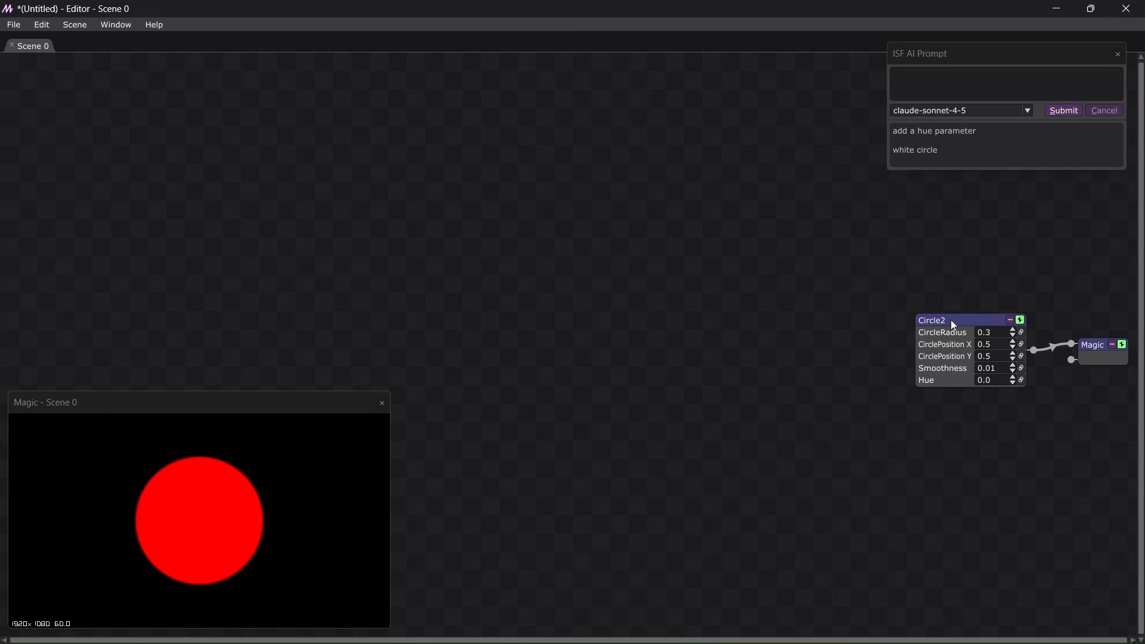
left_click(70, 28)
mouse_move(176, 167)
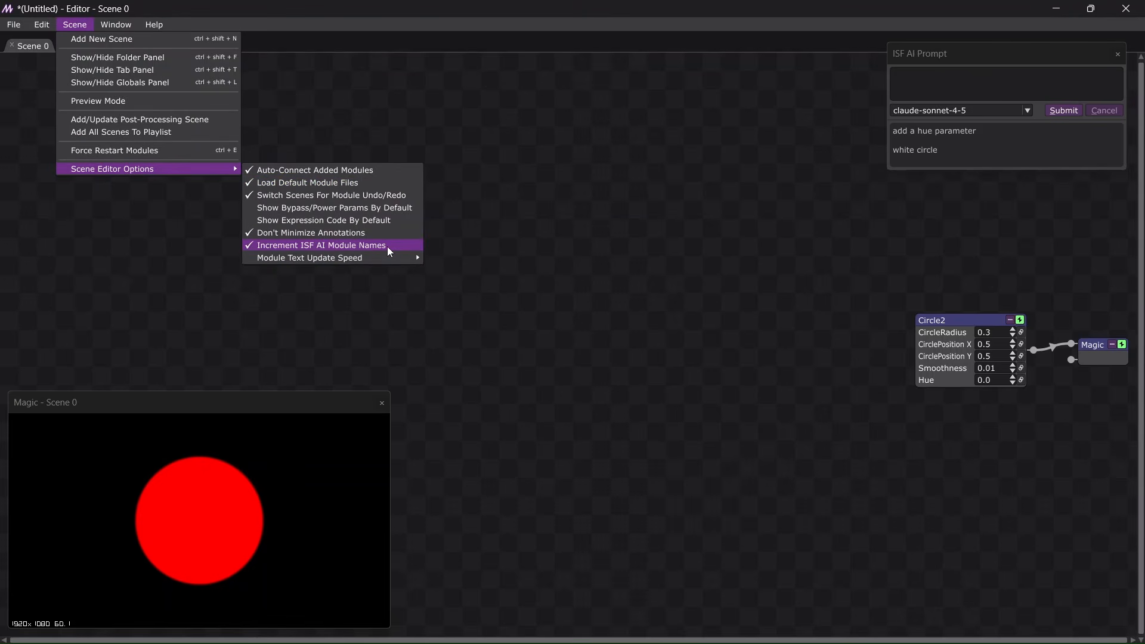
Select the Circle2 module and link its CircleRadius parameter to the Volume feature of Source 0.
left_click(983, 322)
left_click(1020, 332)
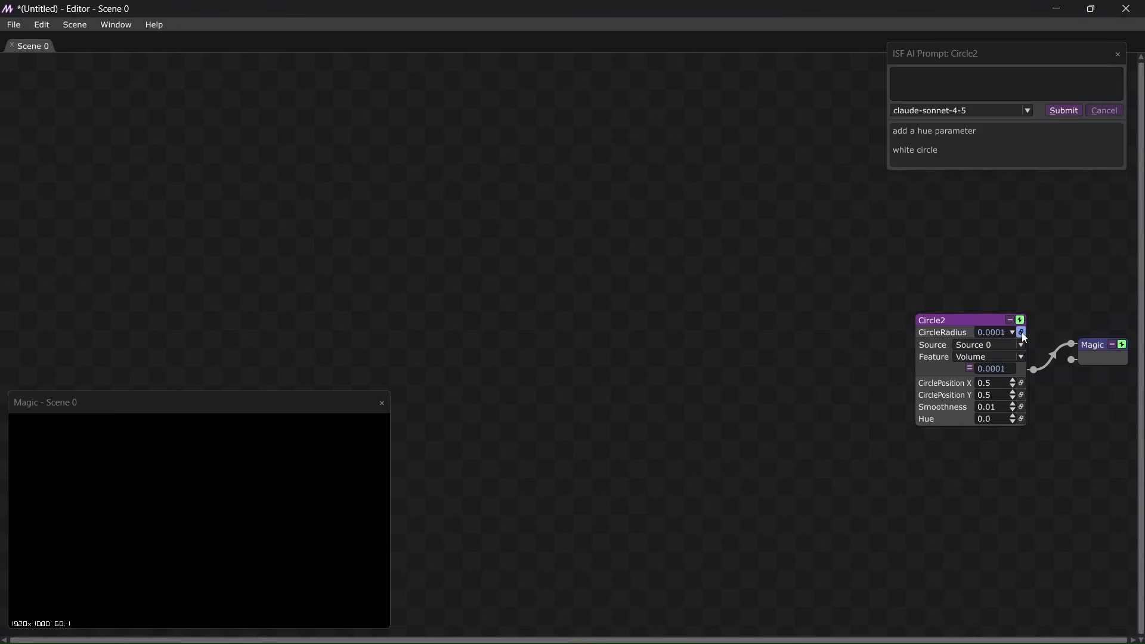
Modify the Circle2 module with the AI prompt "add a 3d toggle".
left_click(974, 90)
type("add a 3")
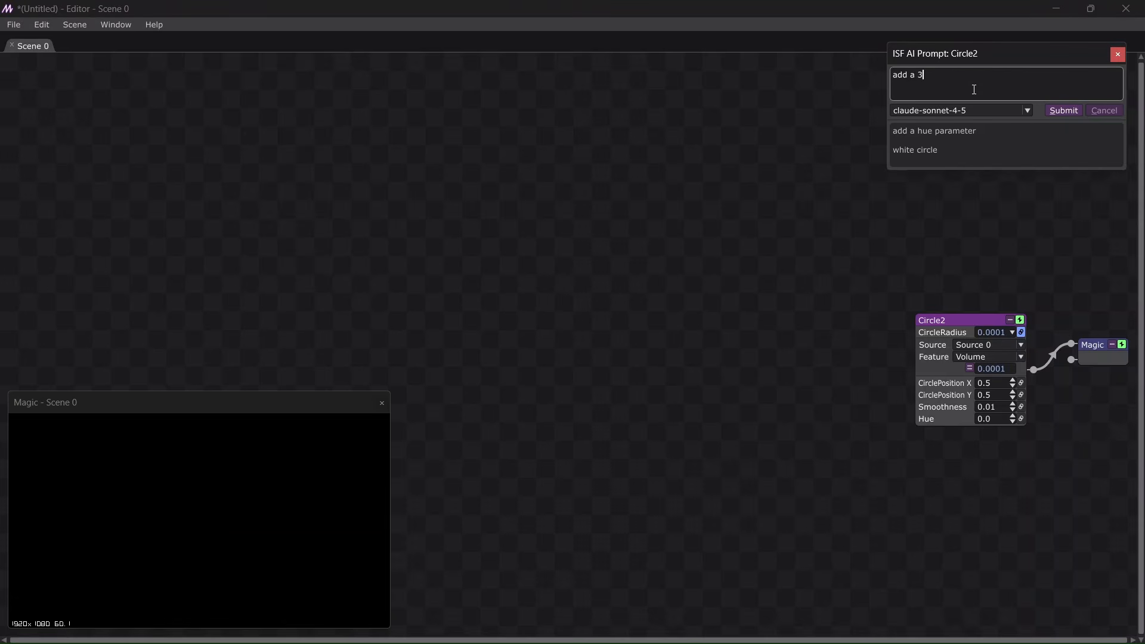
type("d toggle")
left_click(1064, 111)
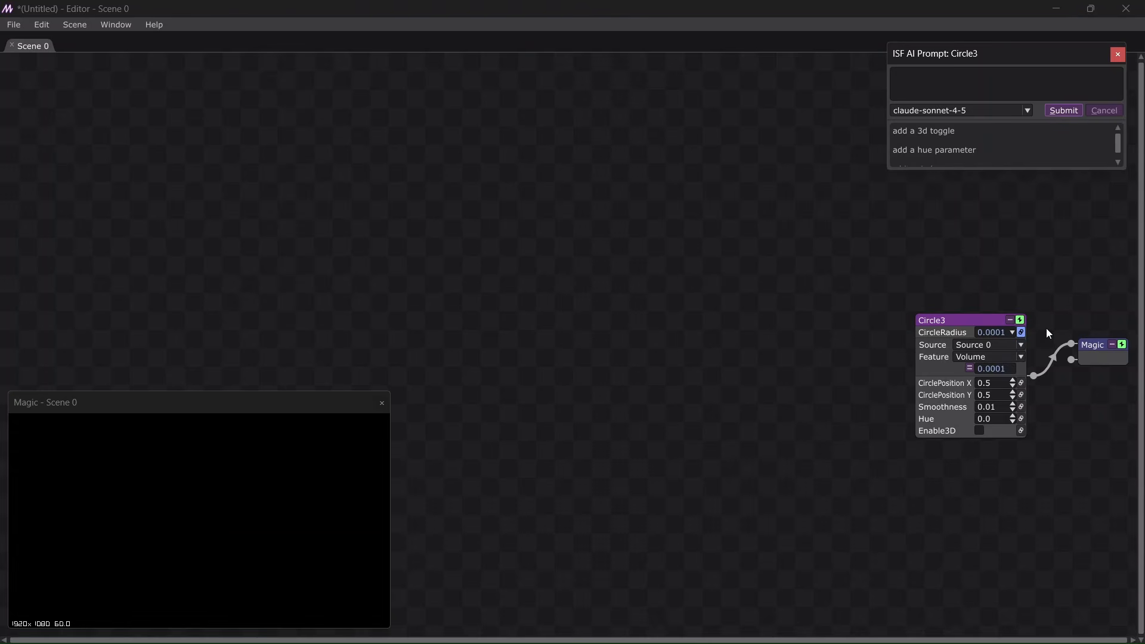
Unlink Circle3's CircleRadius from the audio source and turn on its Enable3D option.
left_click(1021, 332)
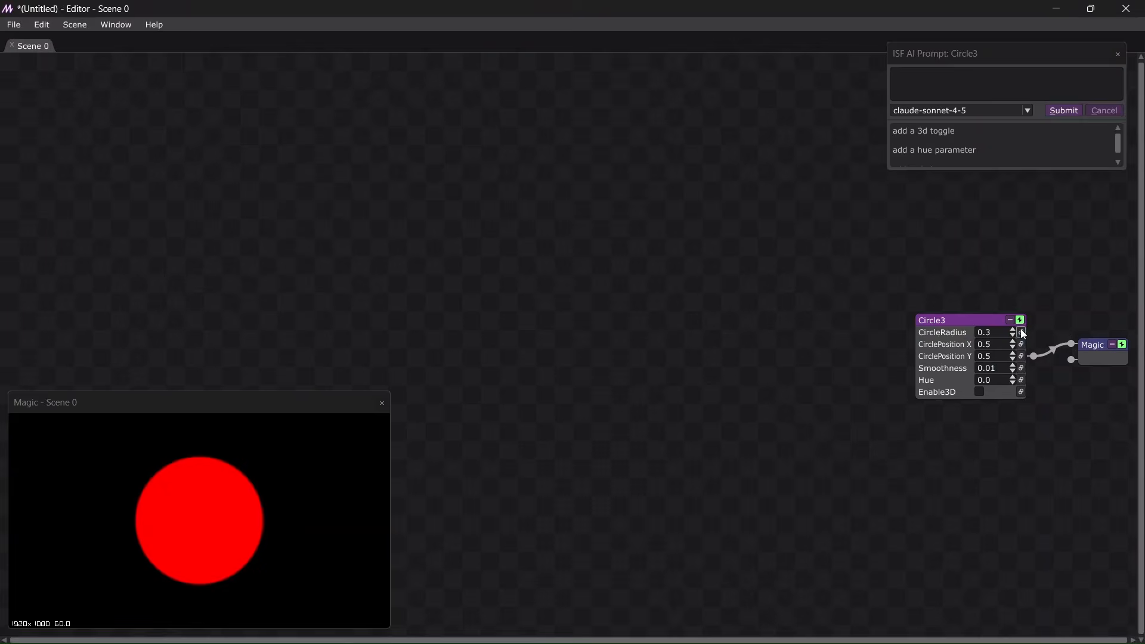
left_click(979, 392)
left_click(980, 391)
left_click(980, 391)
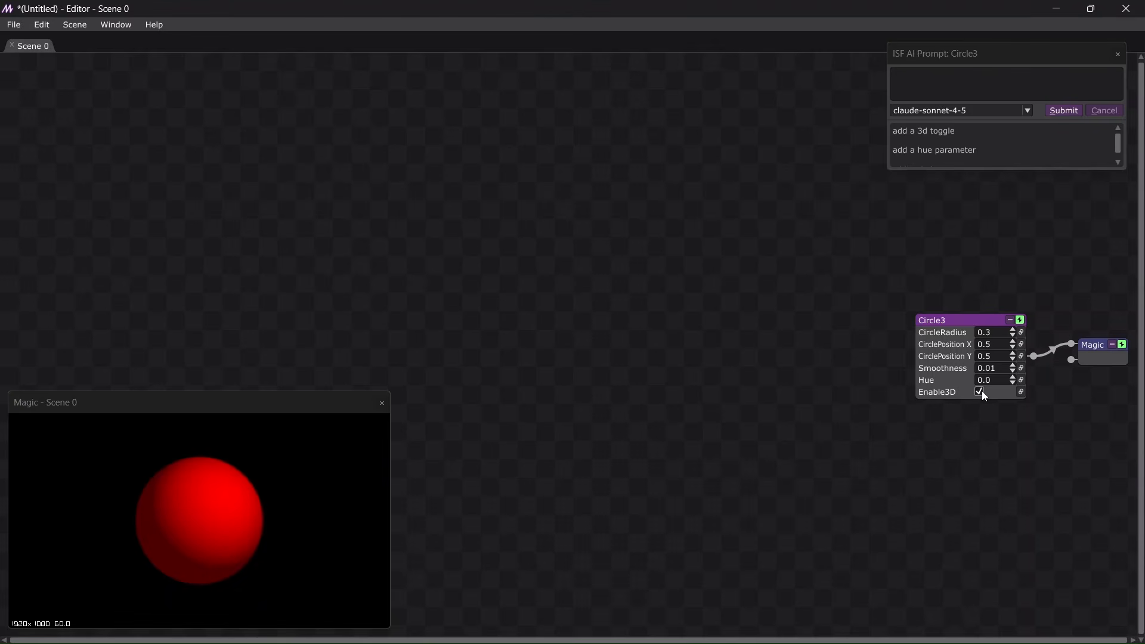
Modify the Circle3 module with the AI prompt "make it bounce like a ball".
left_click(953, 82)
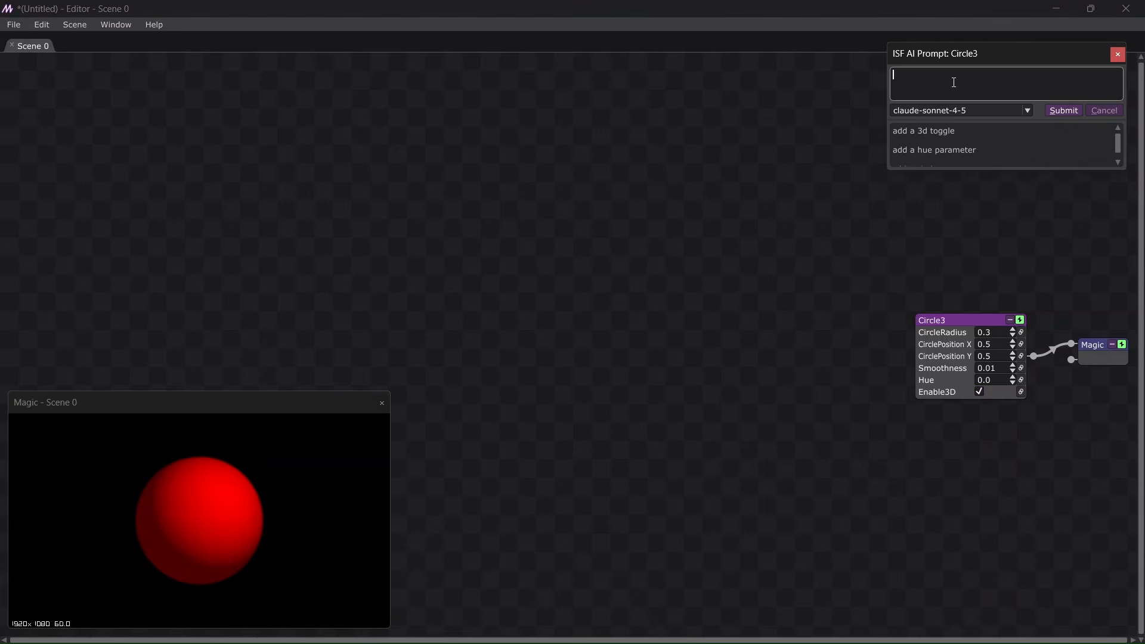
type("make it bounce like a ball")
left_click(1066, 111)
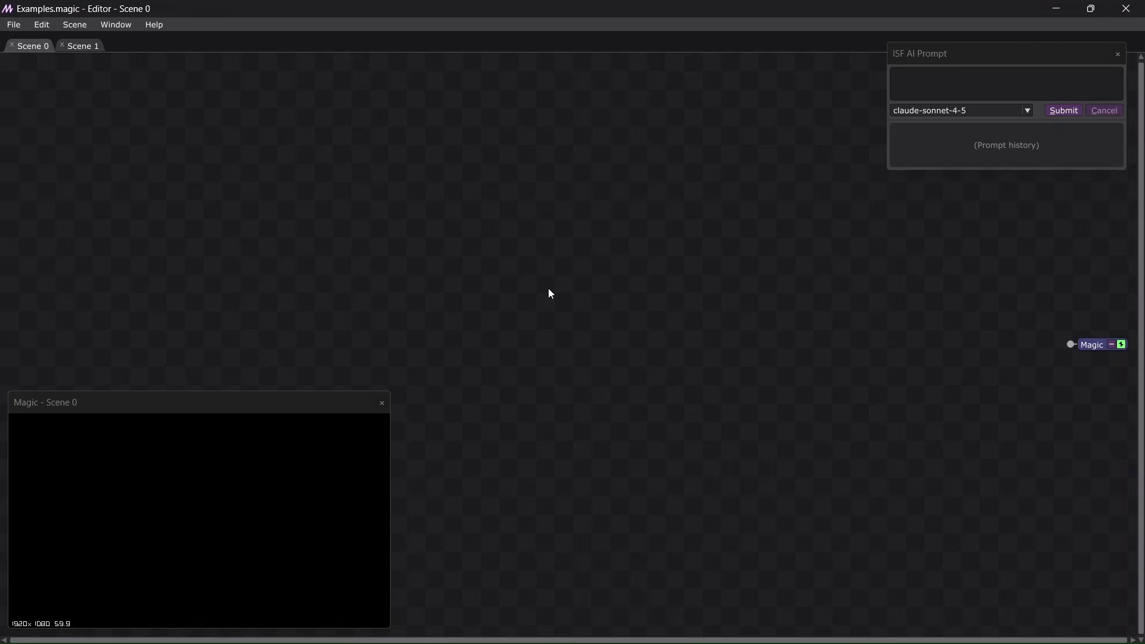
Add an ISFShader module to Scene 0 of the Examples project.
right_click(477, 249)
mouse_move(484, 251)
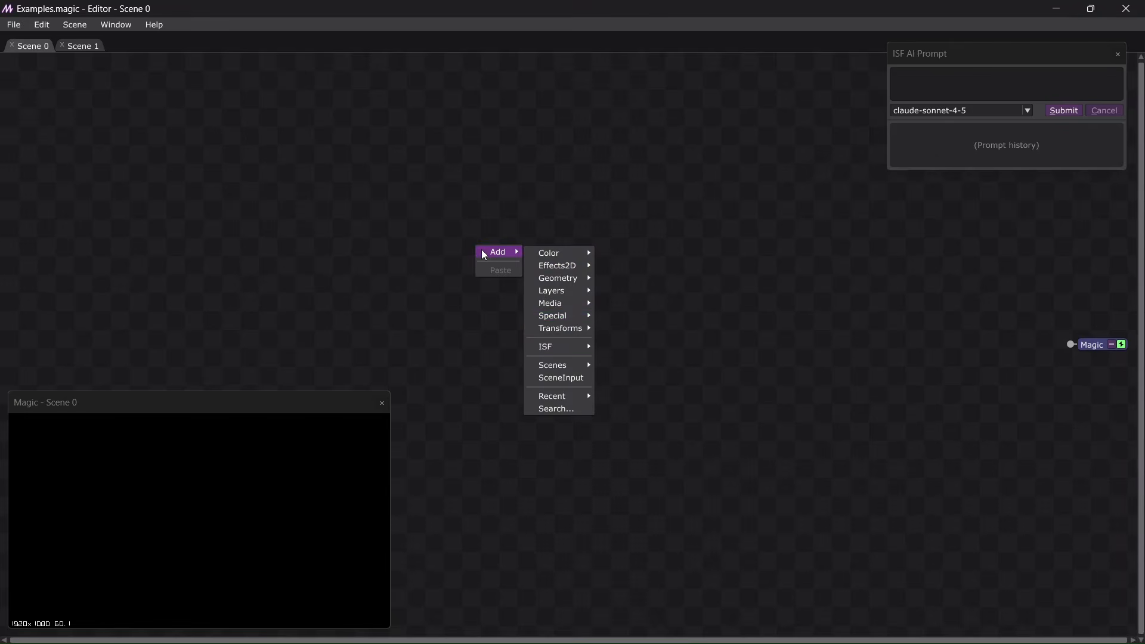
mouse_move(556, 318)
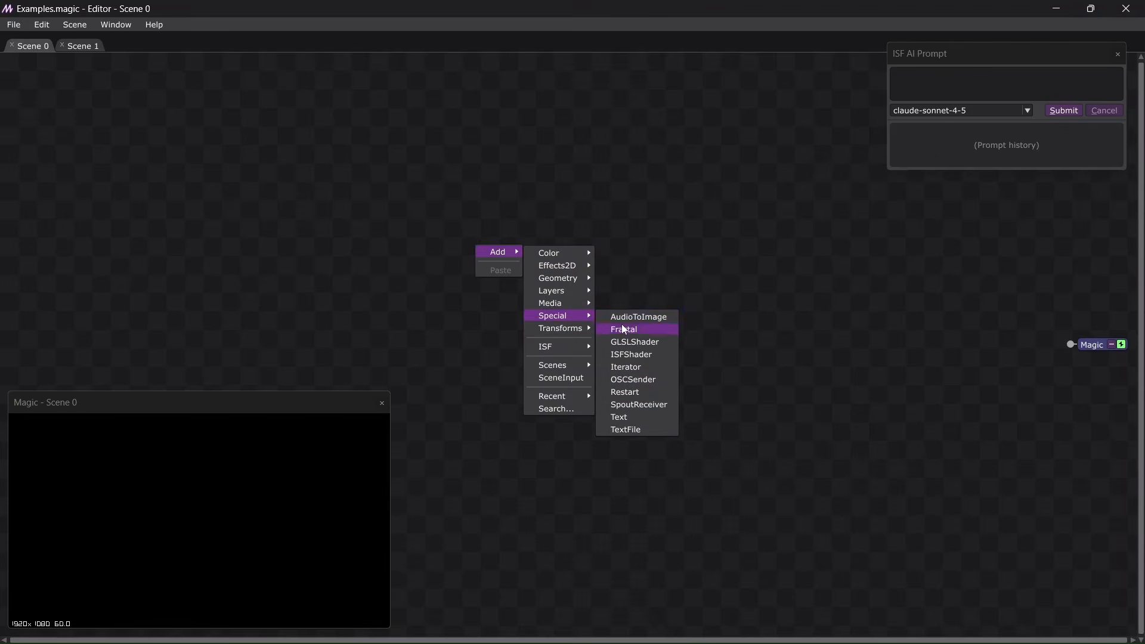
left_click(626, 356)
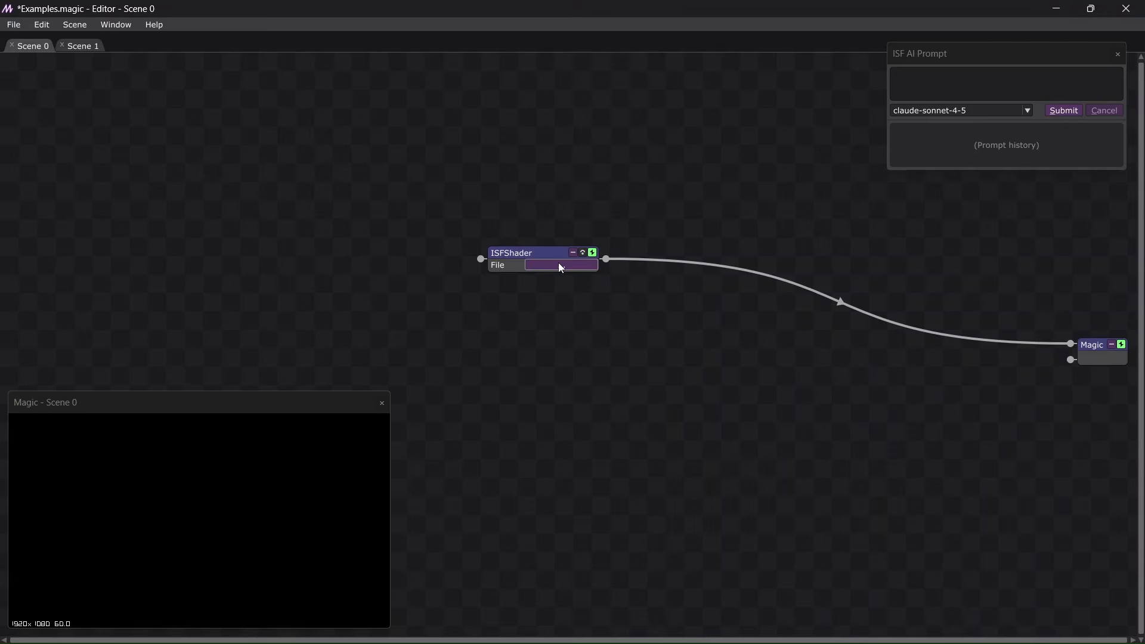
Review the Additional Module Folders settings and close them without restarting.
left_click(164, 26)
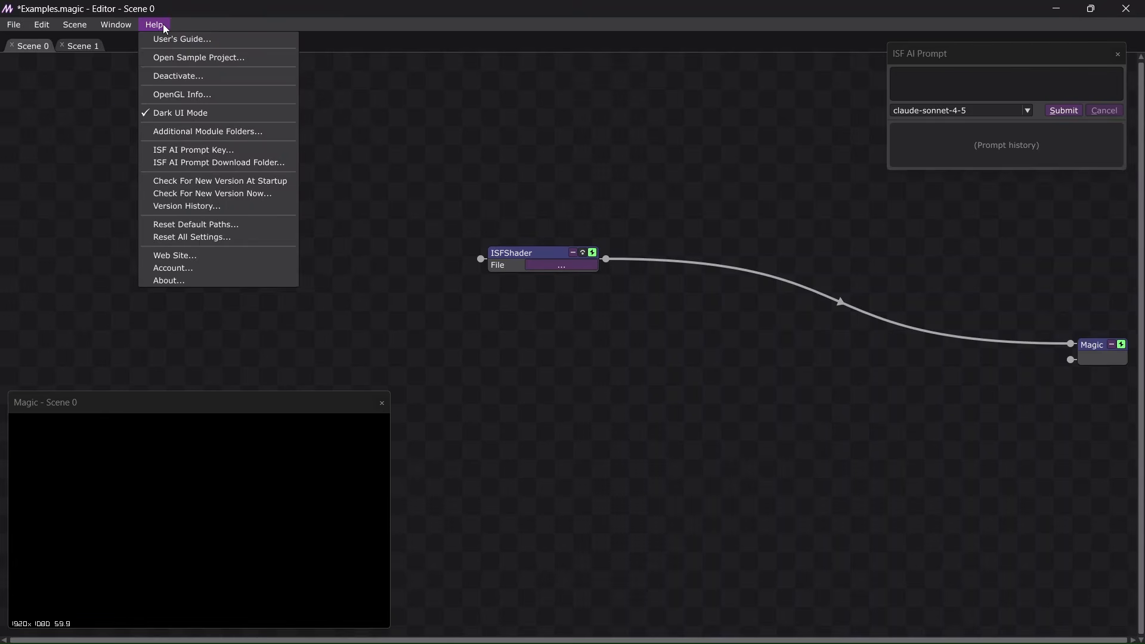
left_click(257, 133)
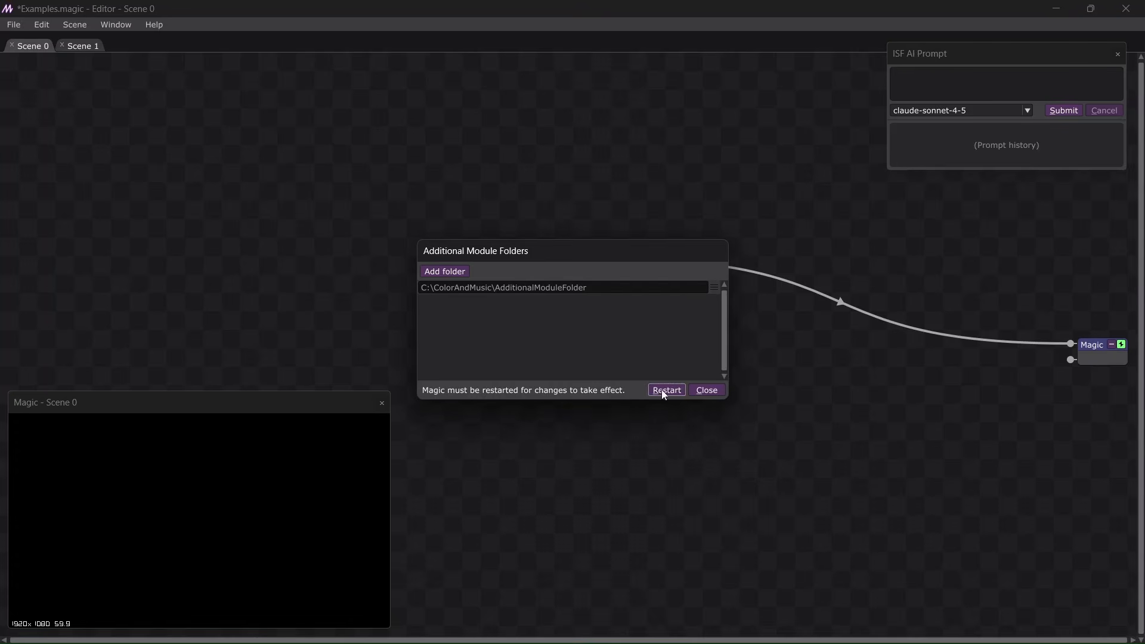
left_click(708, 390)
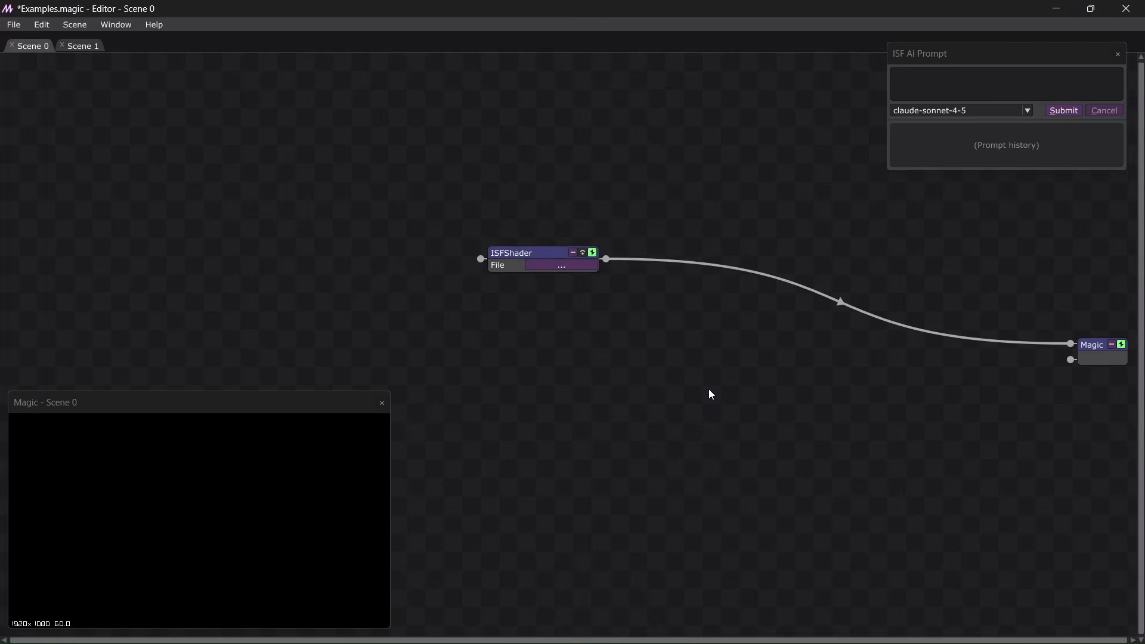
Load the Space shader file into the ISFShader module and bring the ISF AI Prompt window into focus.
left_click(544, 264)
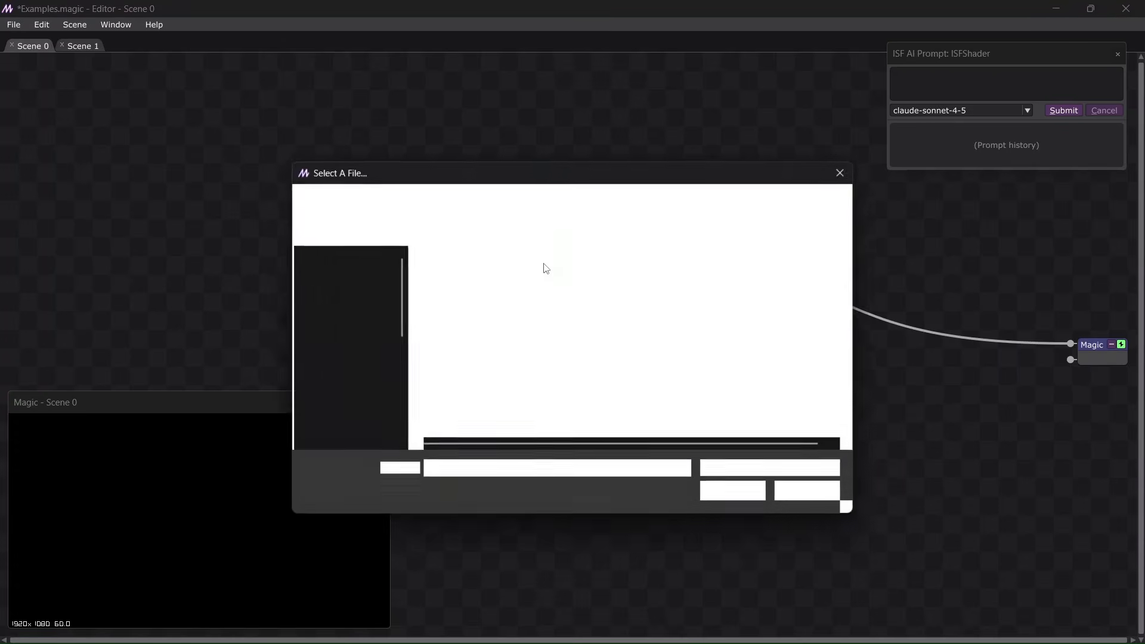
double_click(498, 279)
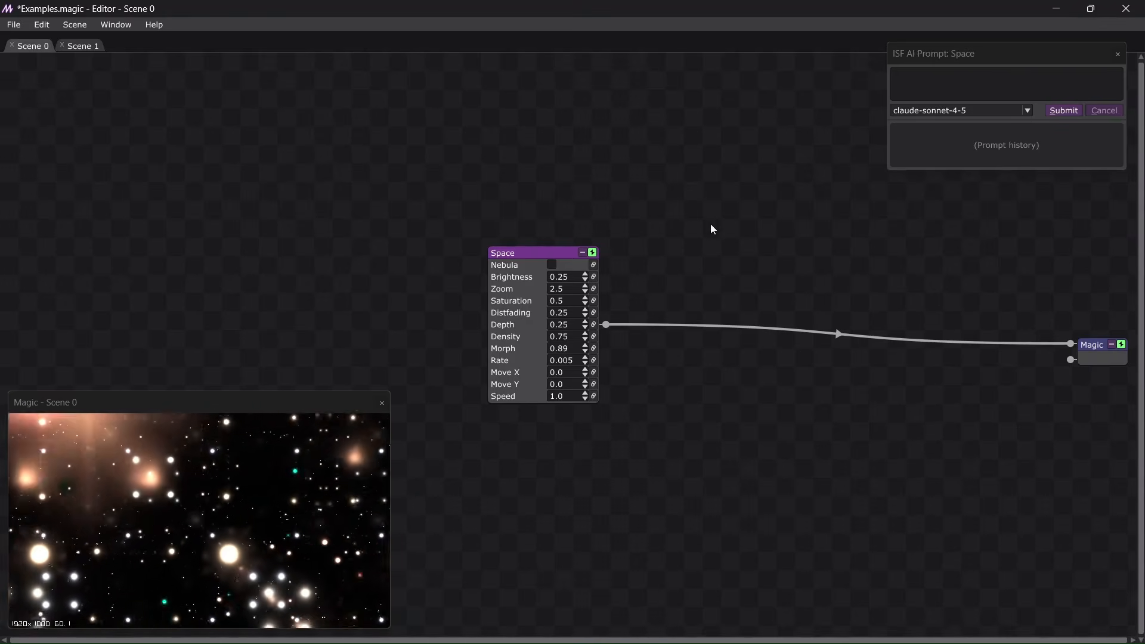
left_click(987, 57)
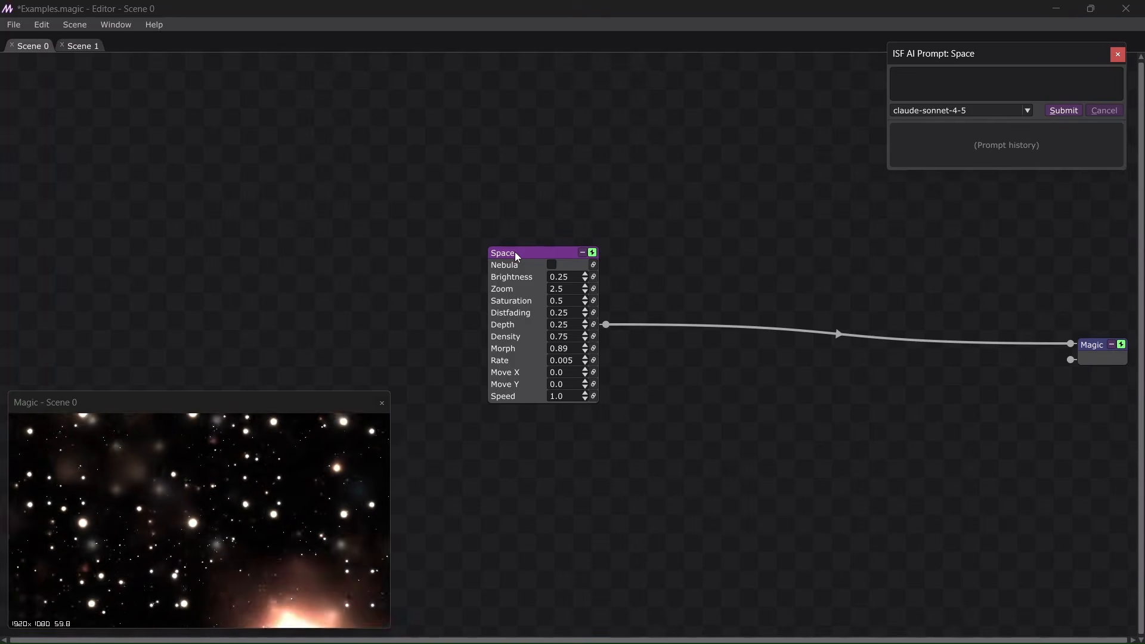
In Scene 1, insert an ISFShader module into the connection between VideoFile and Magic.
left_click(83, 47)
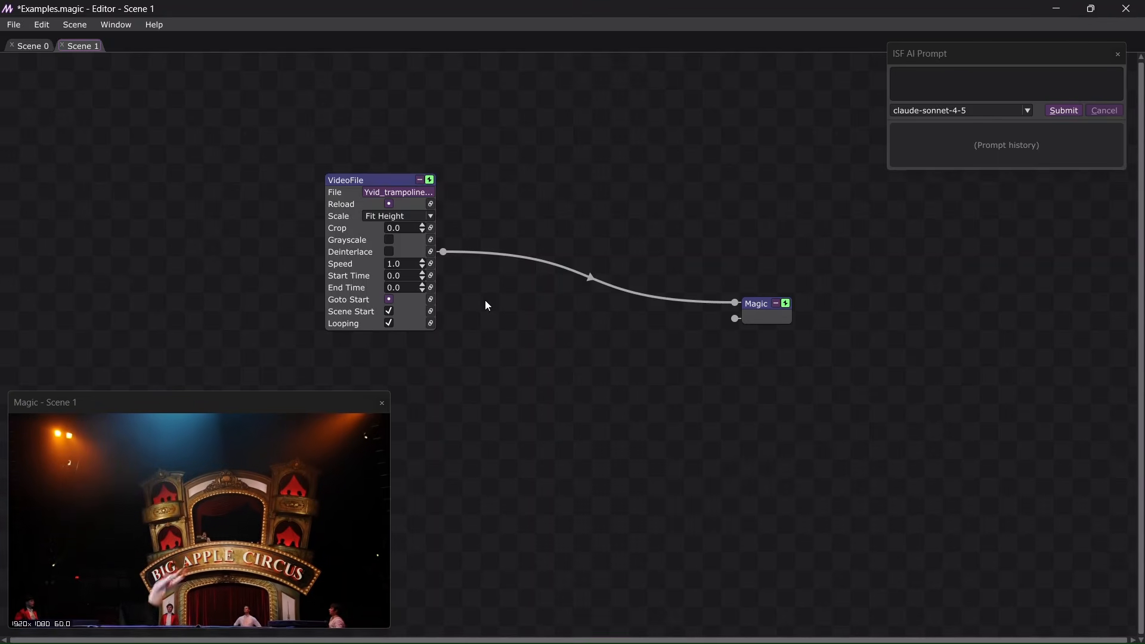
right_click(501, 254)
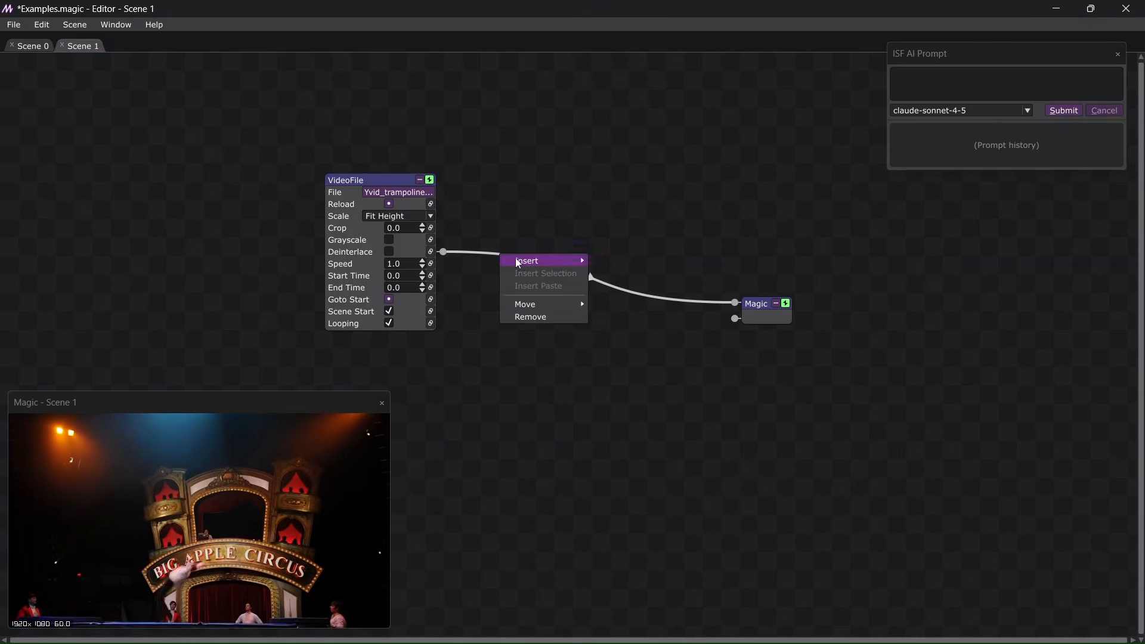
mouse_move(577, 267)
mouse_move(620, 324)
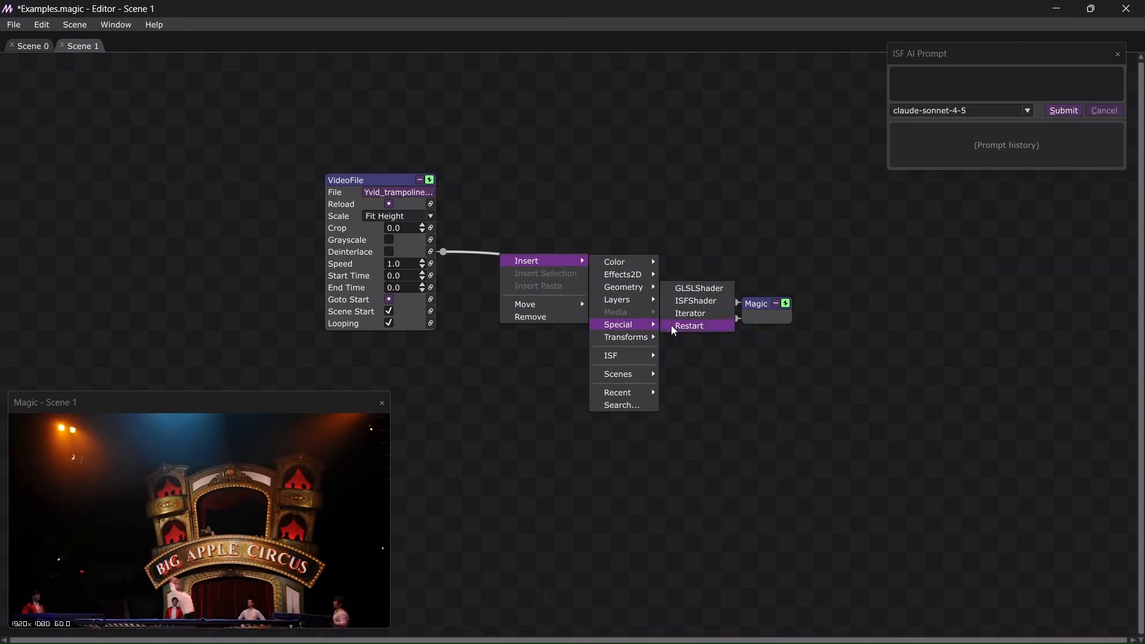
left_click(691, 302)
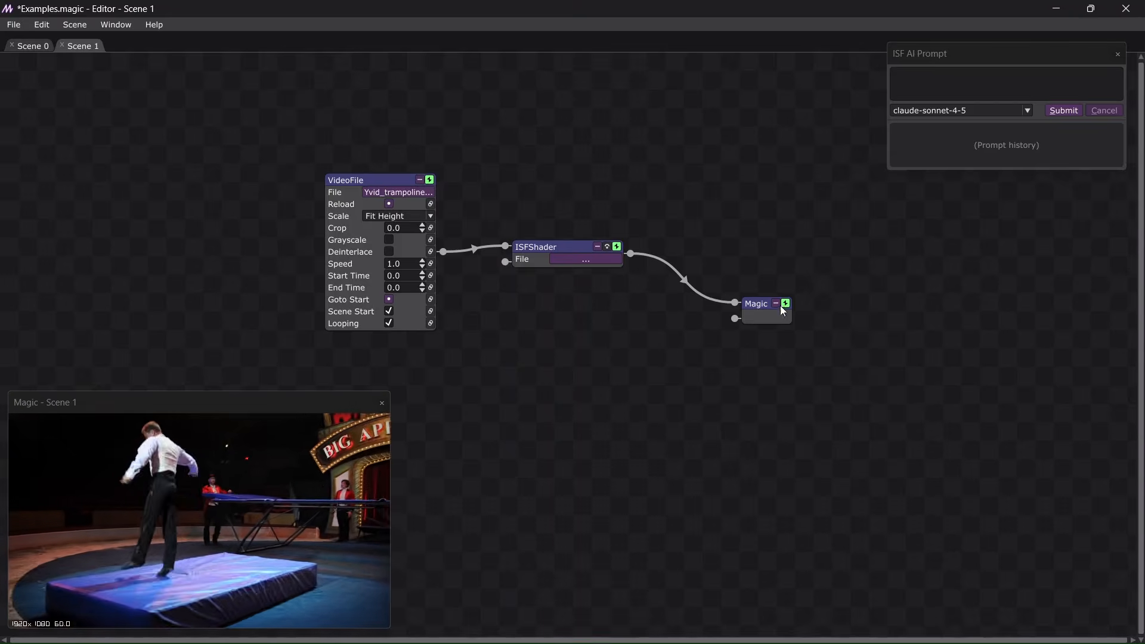
Try the AI prompt "invert the color" on the ISFShader module and undo the generated effect.
left_click(568, 245)
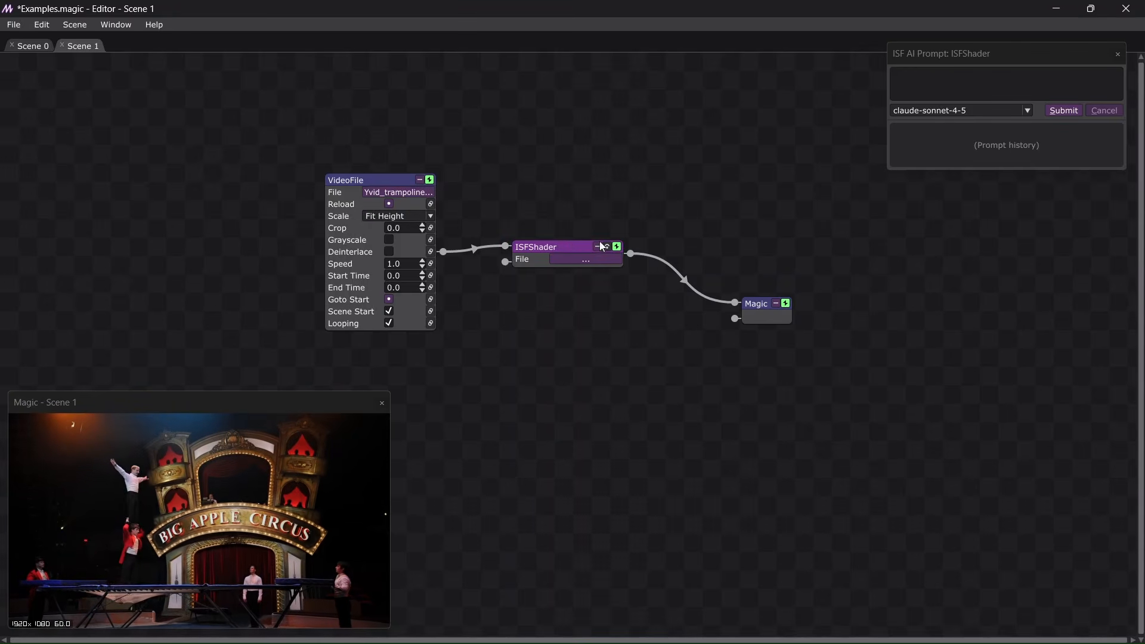
left_click(948, 92)
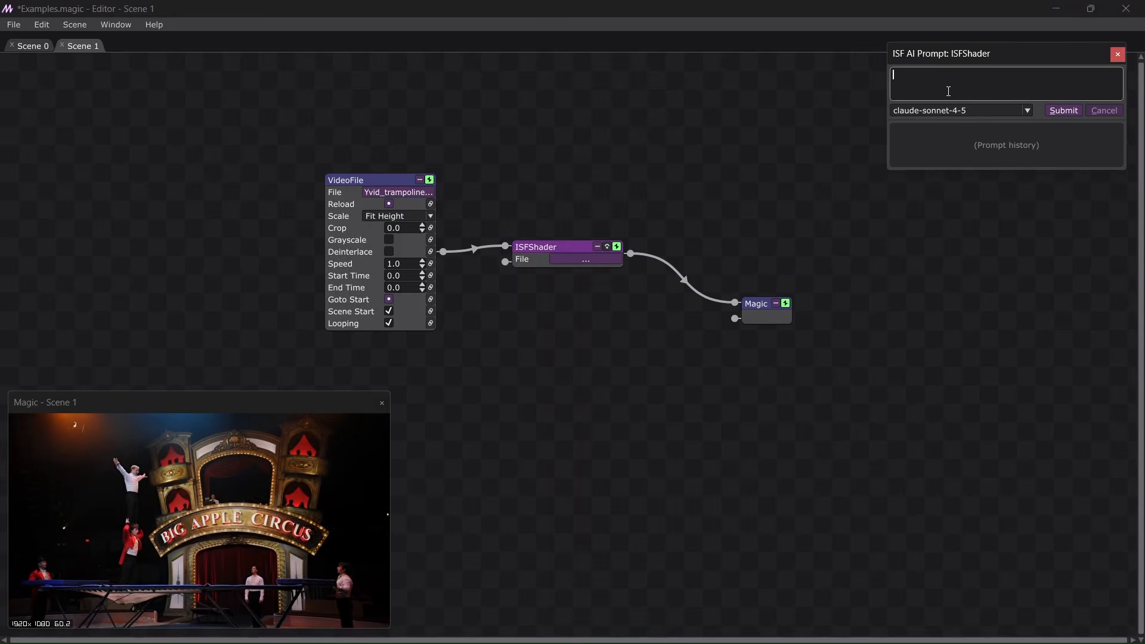
type("inve")
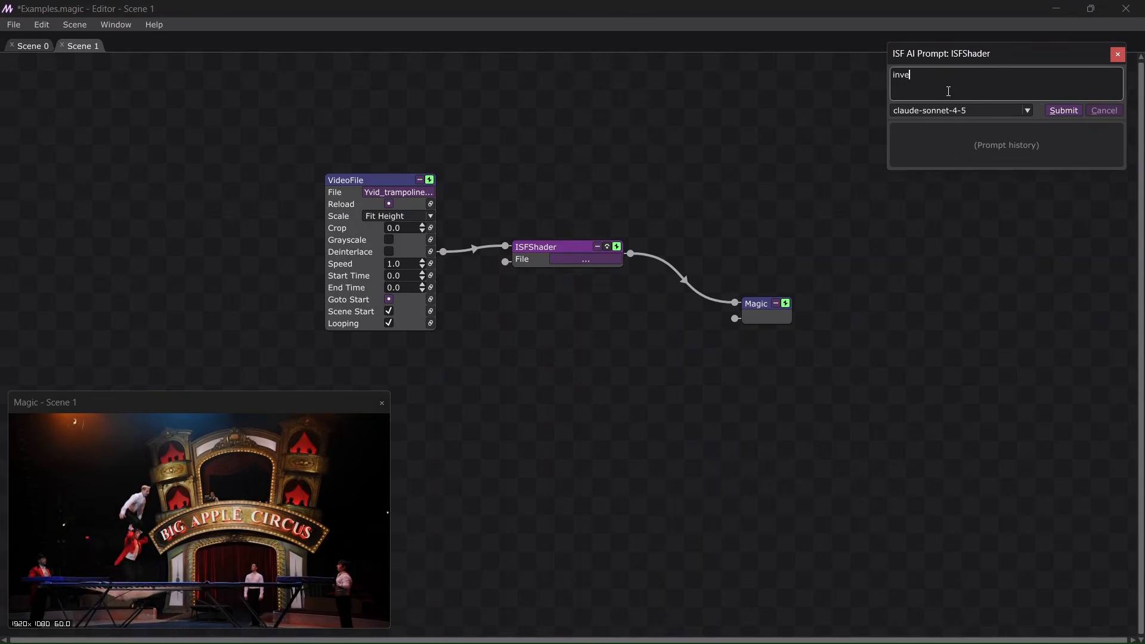
type("rt the color")
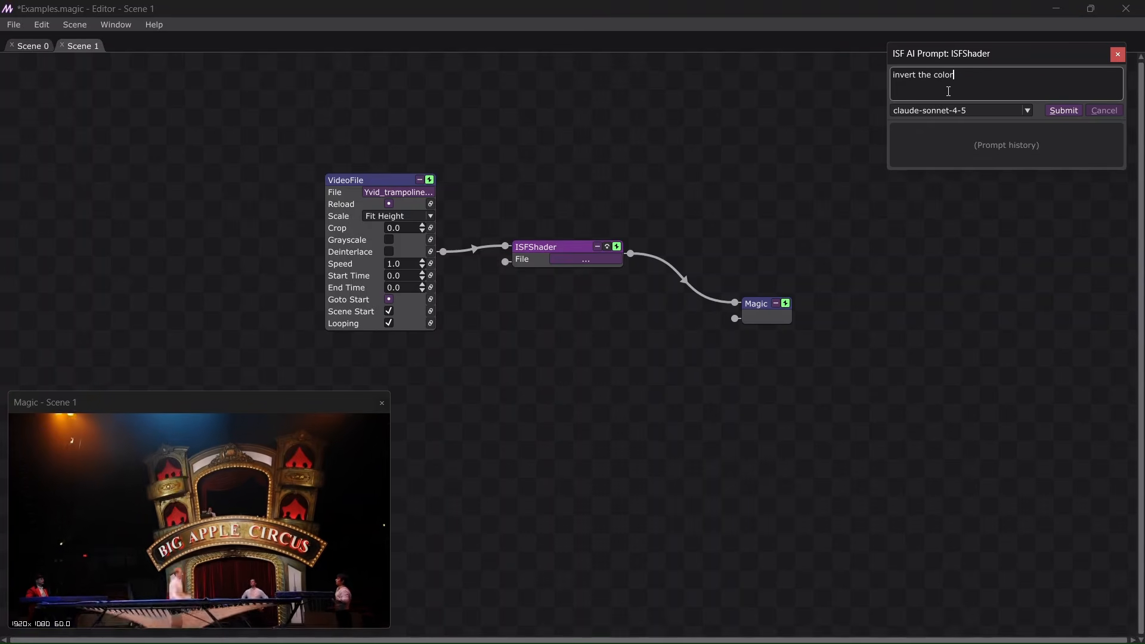
key("Return")
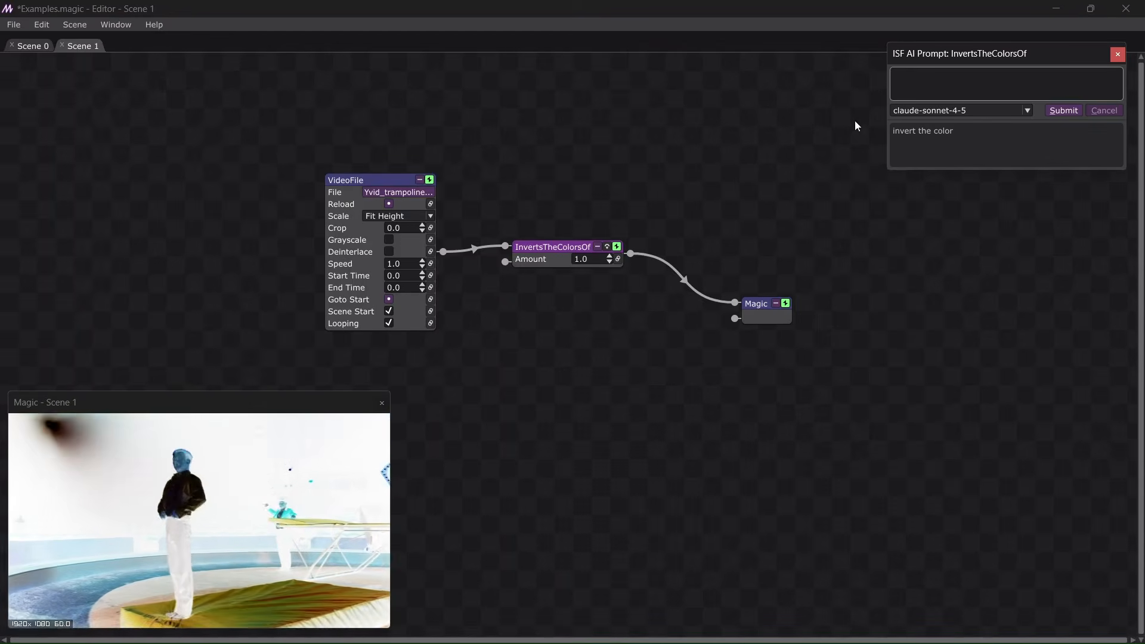
key("ctrl+z")
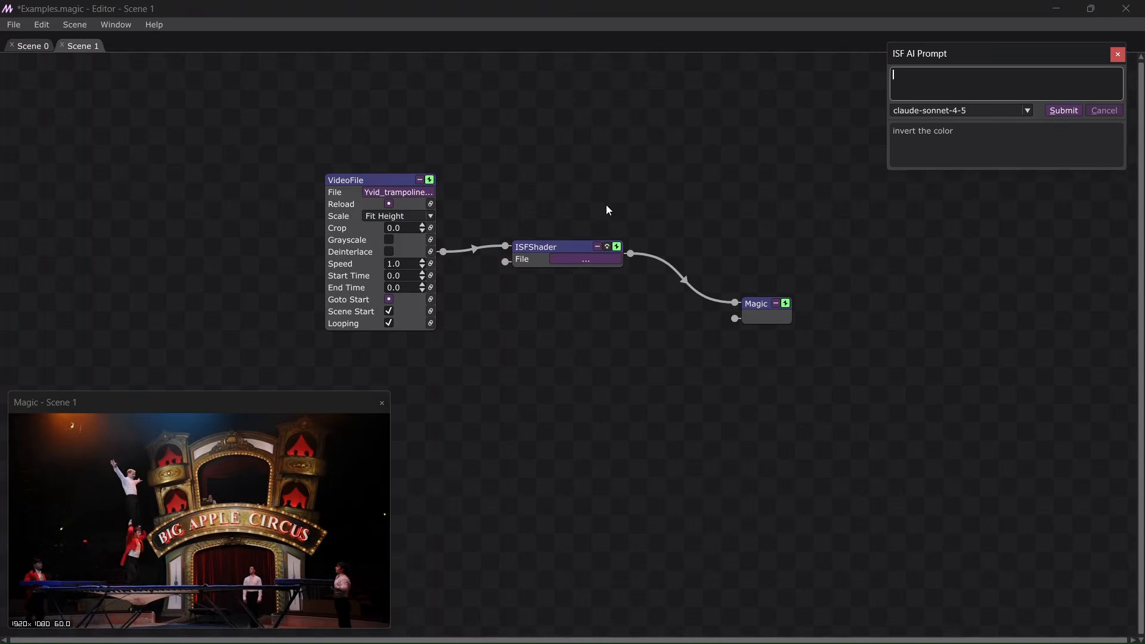
Select the ISFShader module and generate its shader with the AI prompt "kaleidoscope effect".
left_click(562, 245)
left_click(979, 88)
type("kale")
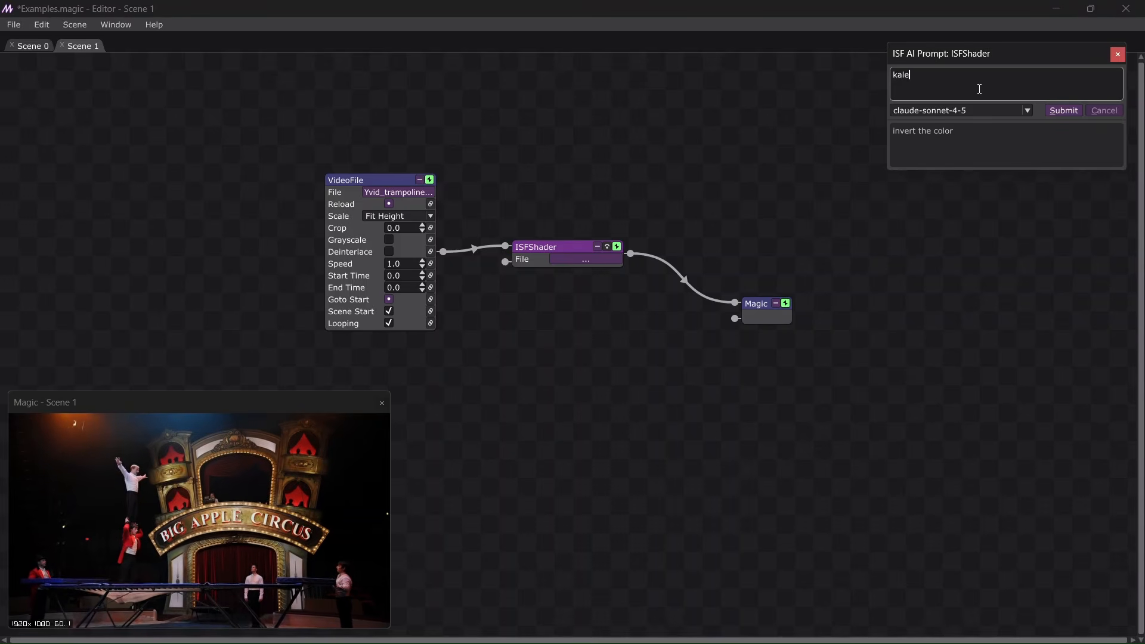
type("idosc")
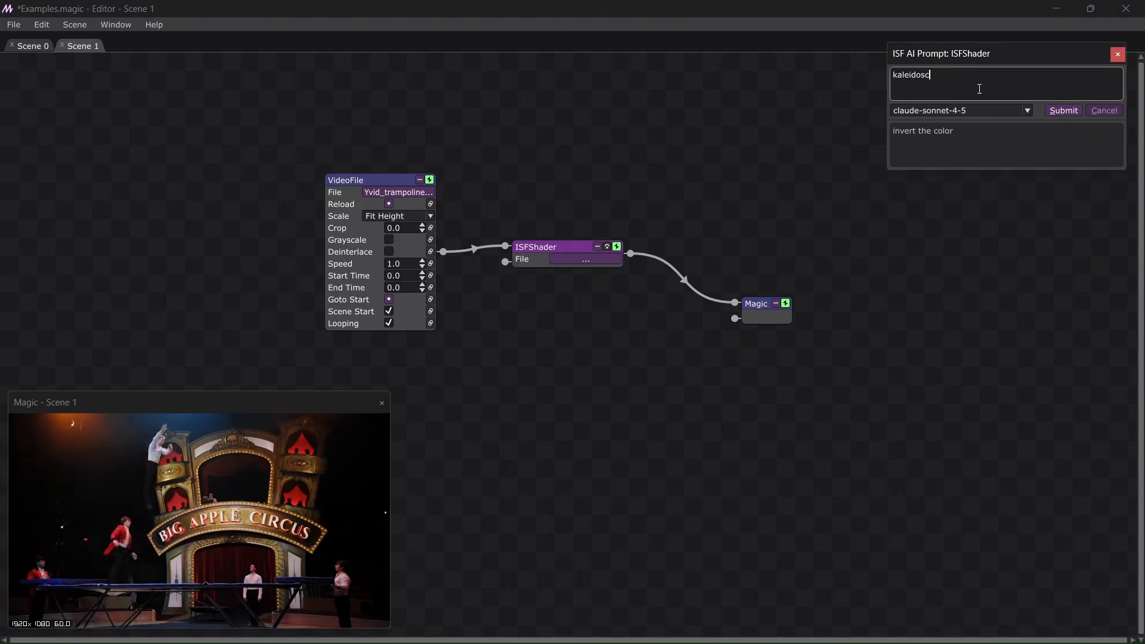
type("ope effect")
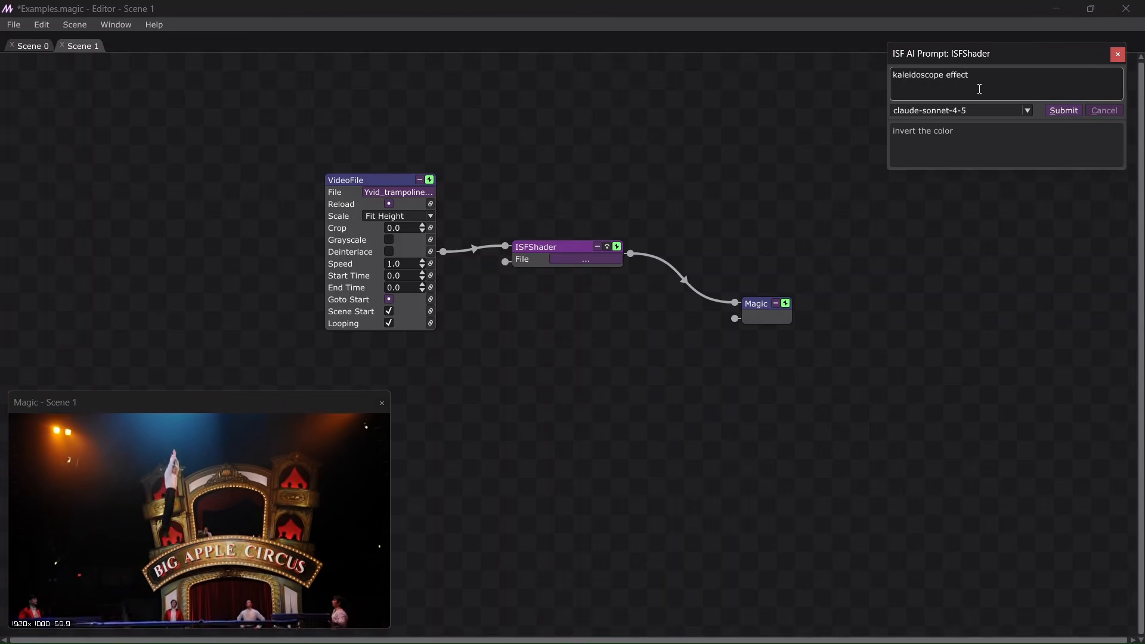
key("Return")
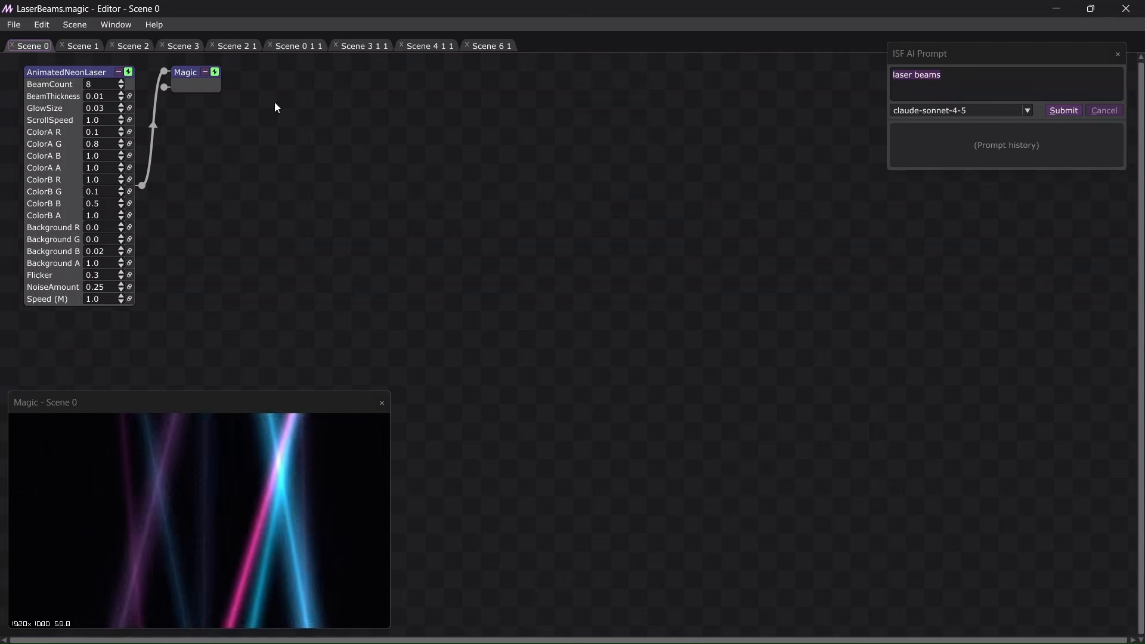
Examine the laser beam variations across all scenes of the LaserBeams project, from Scene 1 to Scene 6 1, and return to Scene 0.
left_click(92, 49)
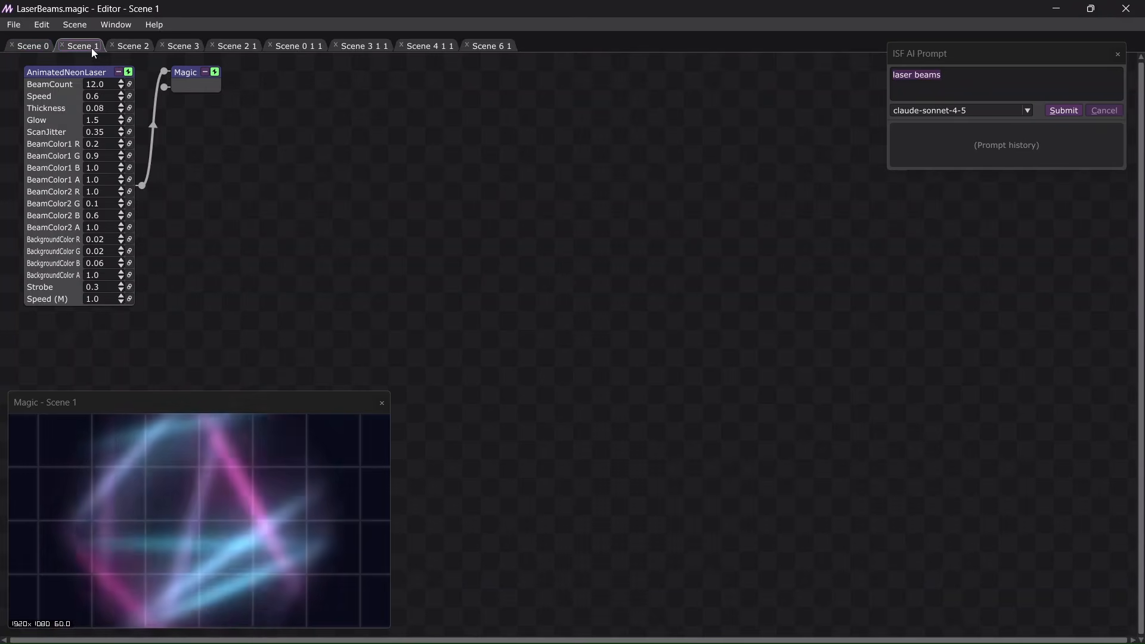
left_click(146, 49)
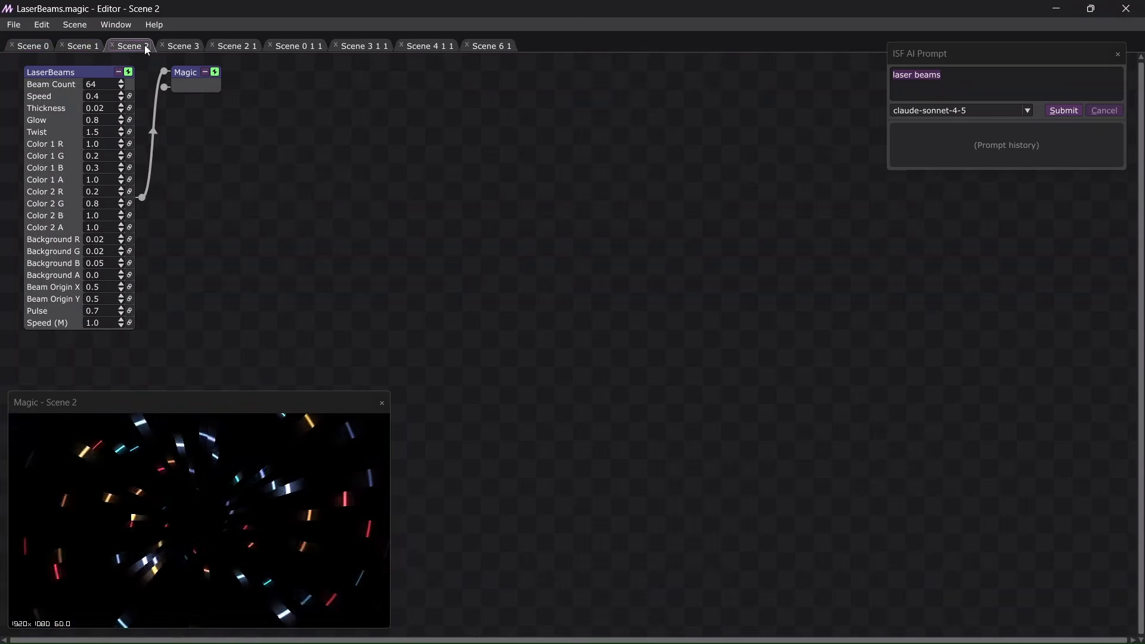
left_click(185, 47)
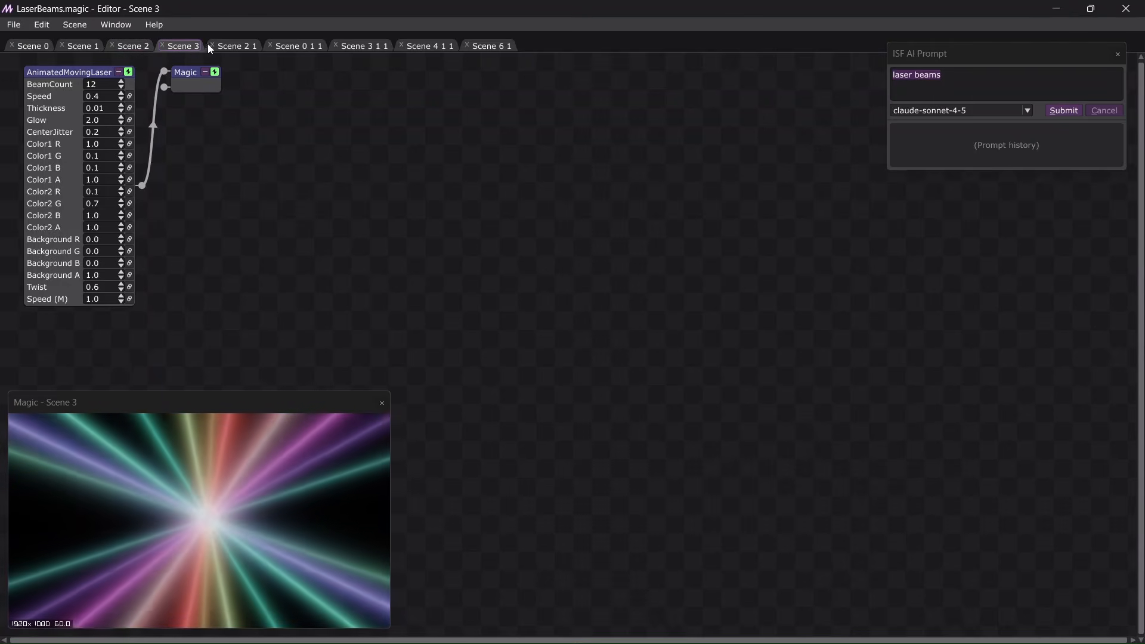
left_click(240, 44)
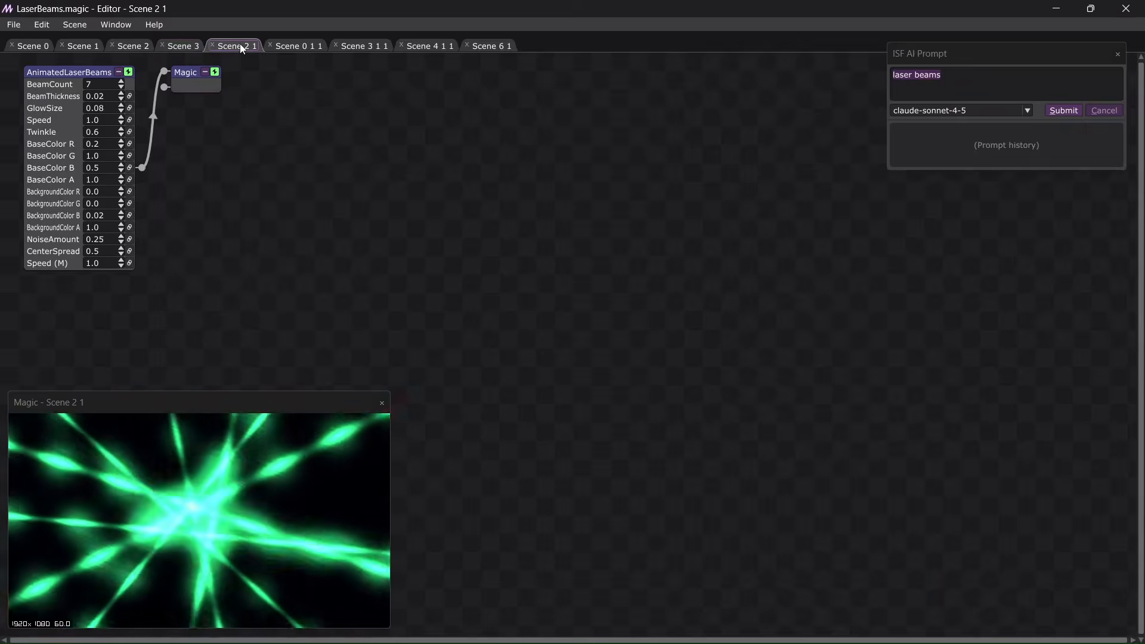
left_click(302, 47)
left_click(373, 45)
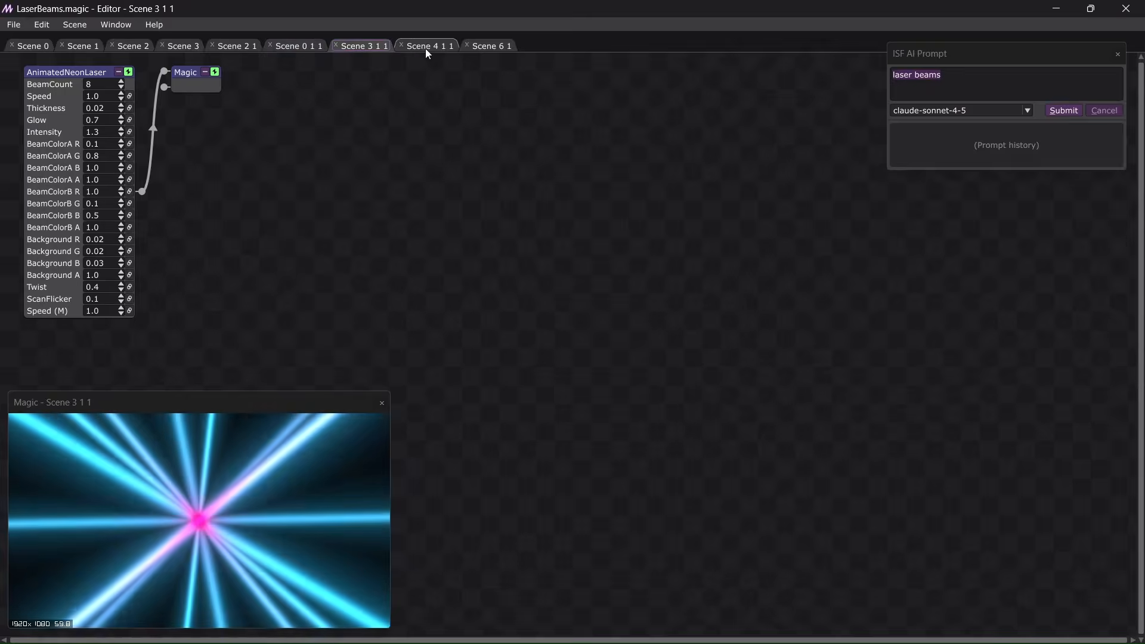
left_click(434, 50)
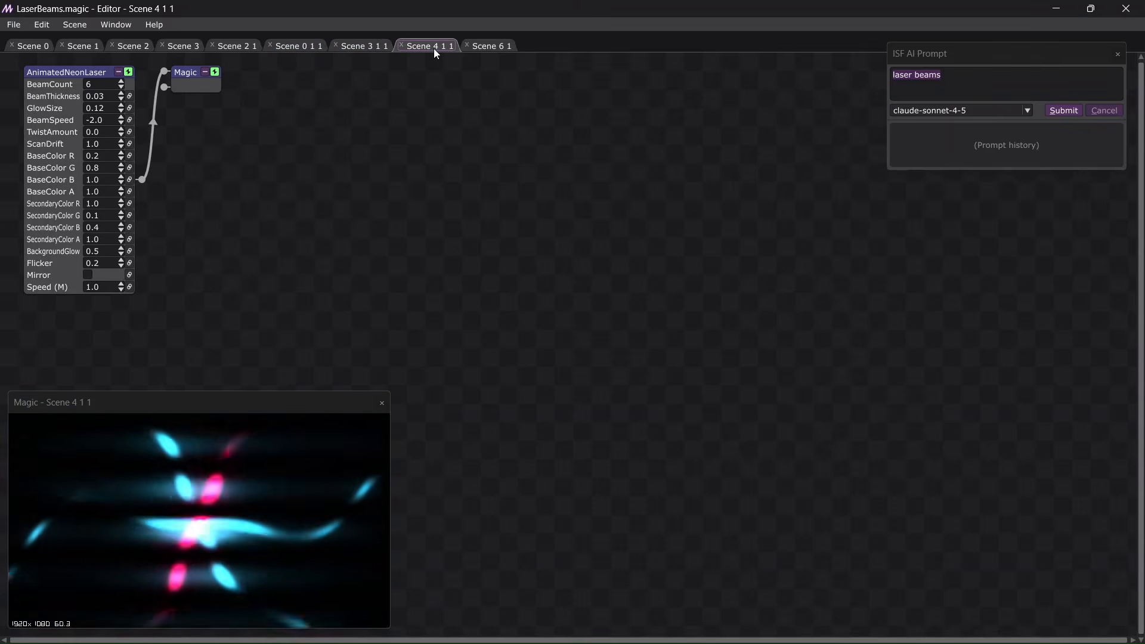
left_click(499, 47)
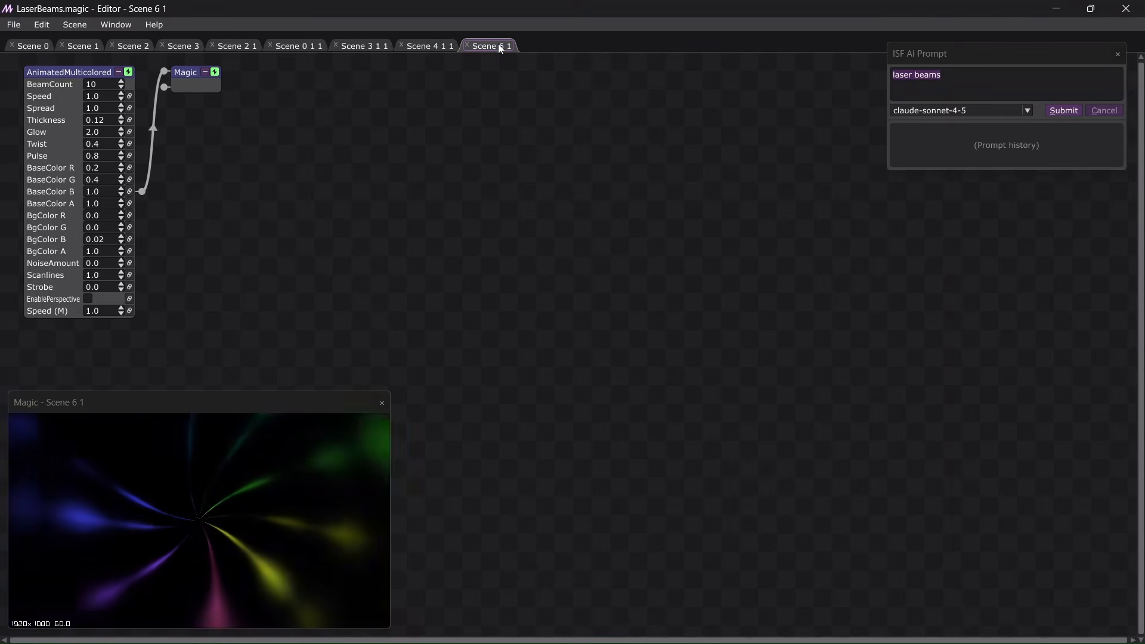
left_click(33, 46)
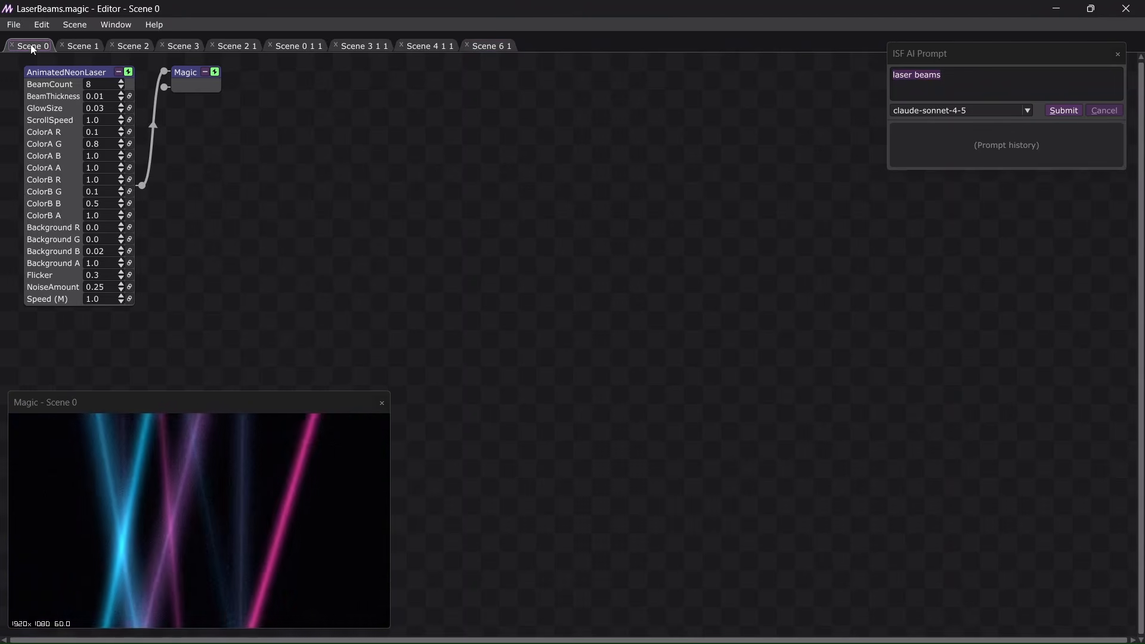